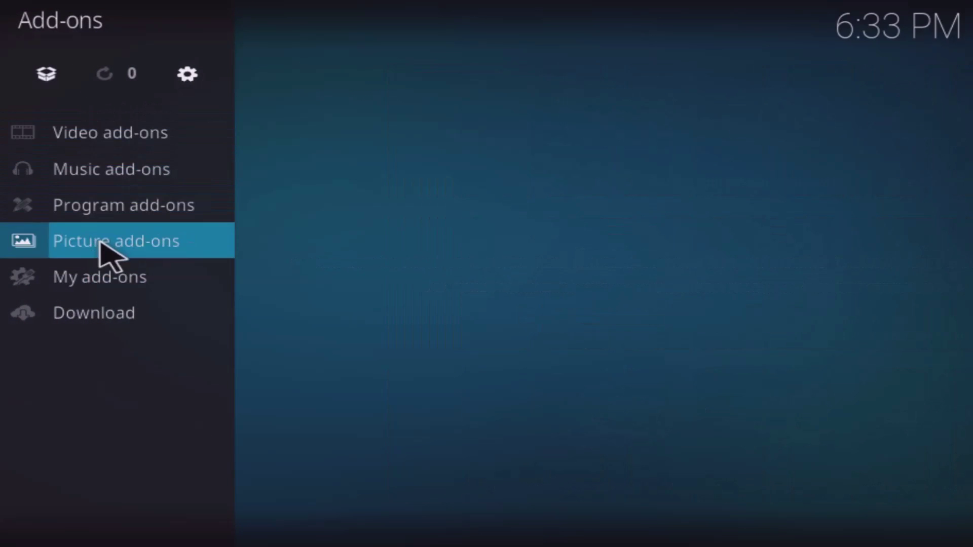
Step: Install The kratos from the ukodi1 repository's Video add-ons list
left_click(51, 80)
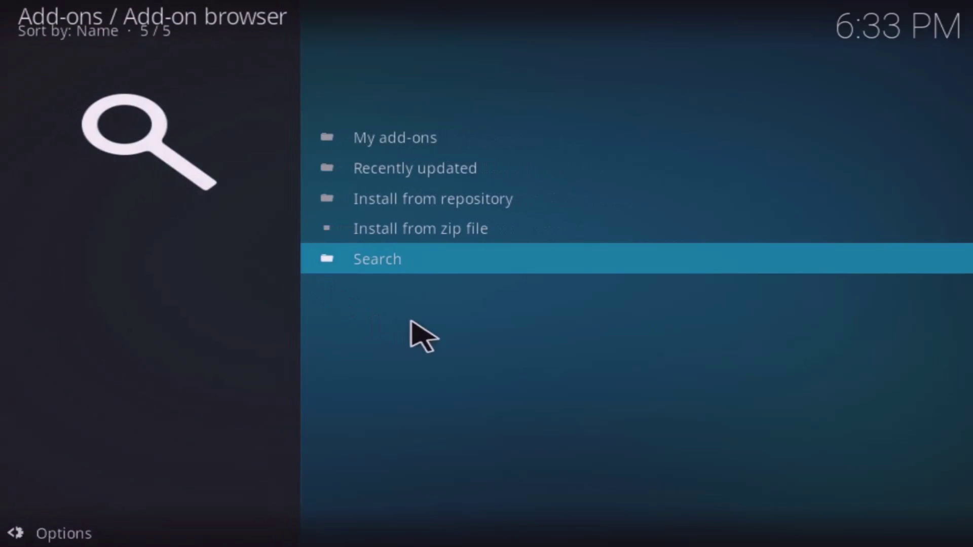
left_click(441, 207)
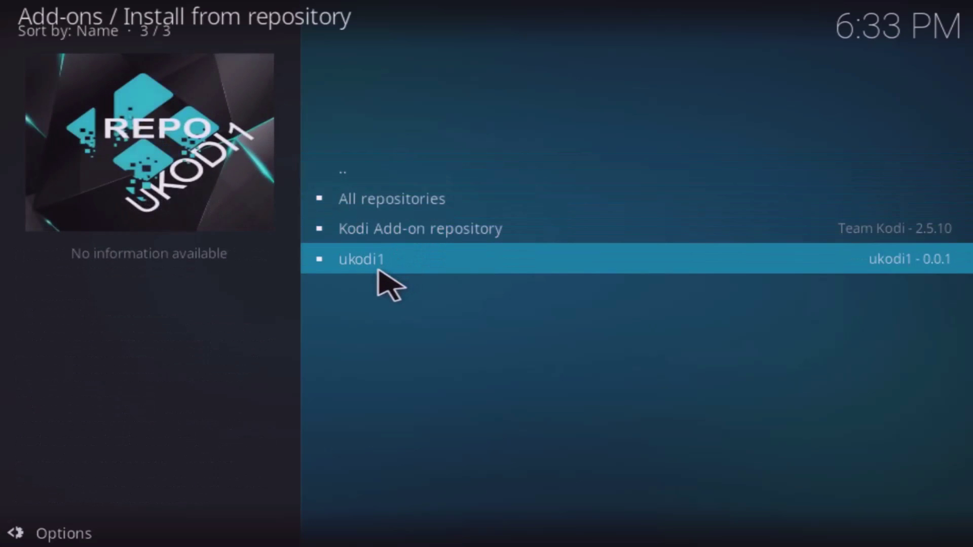
left_click(377, 269)
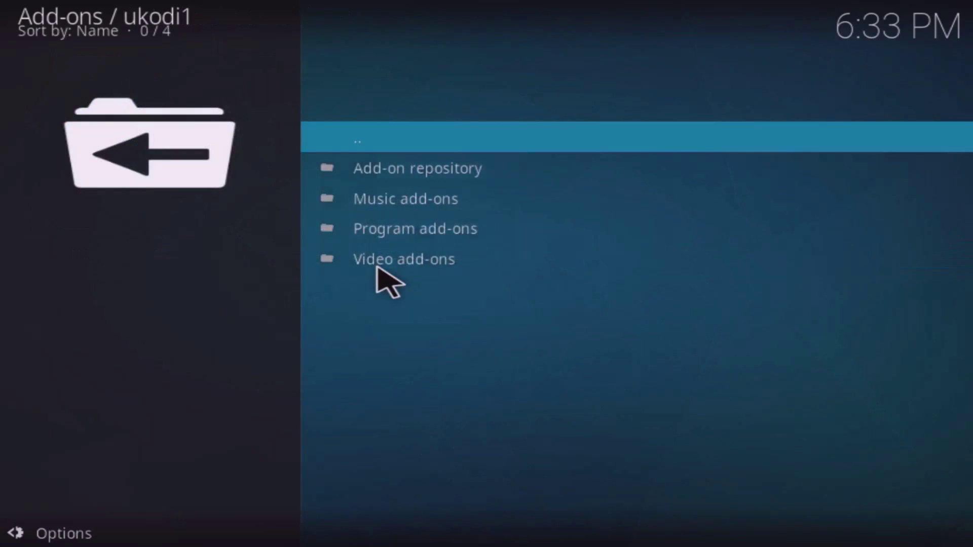
left_click(412, 268)
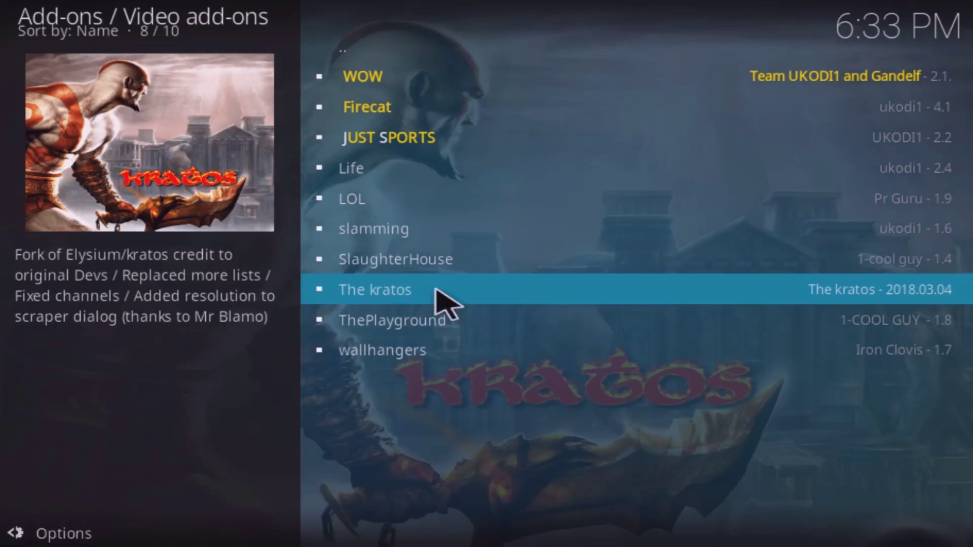
left_click(438, 294)
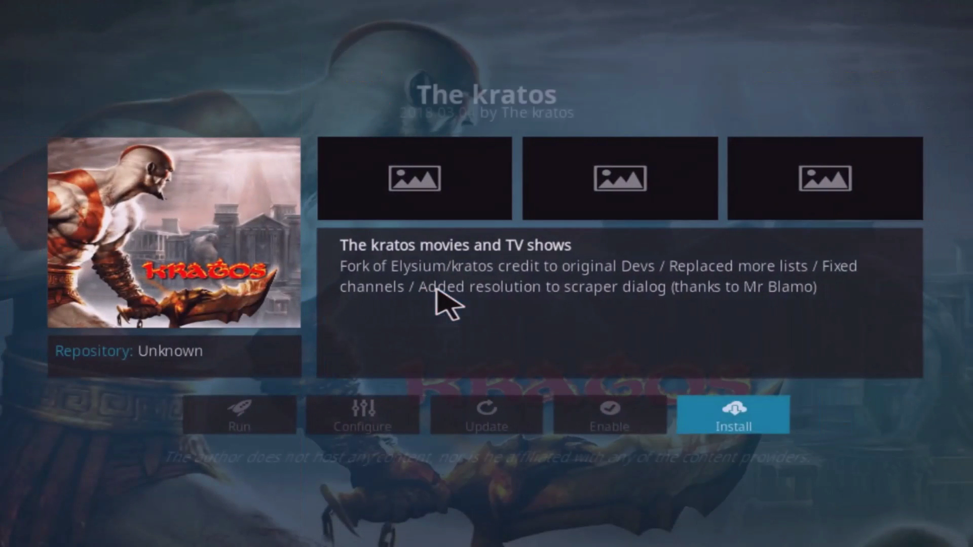
left_click(760, 403)
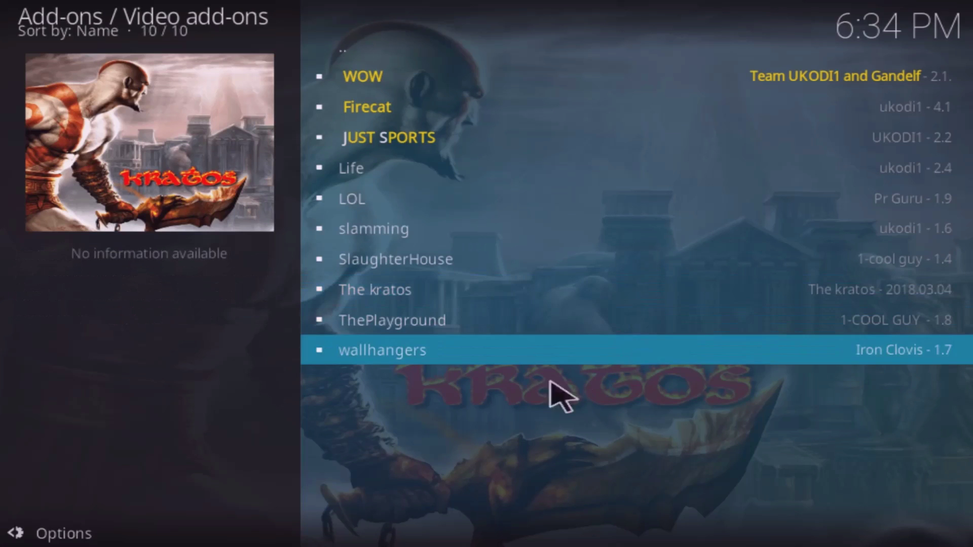
Step: Return to Home and start adding a new source in the Settings File manager
right_click(506, 410)
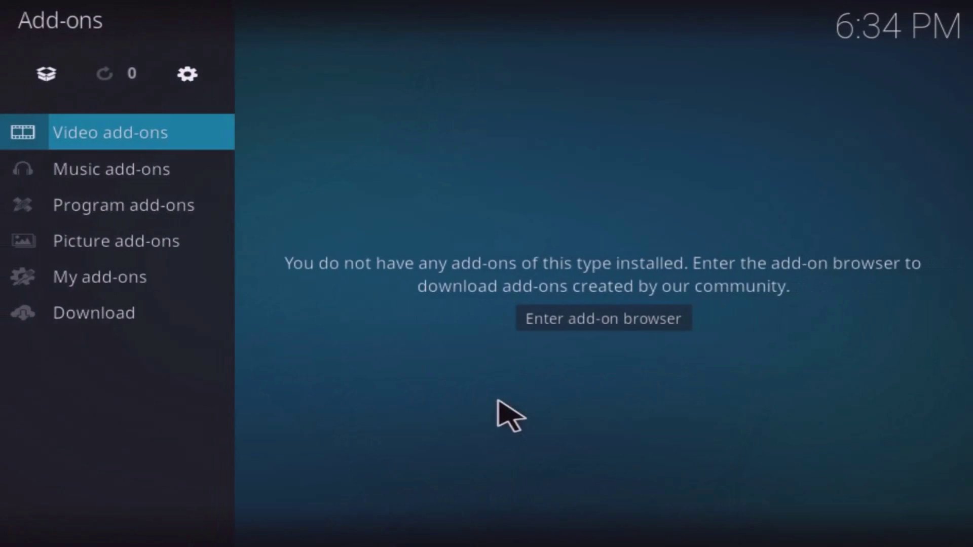
right_click(497, 401)
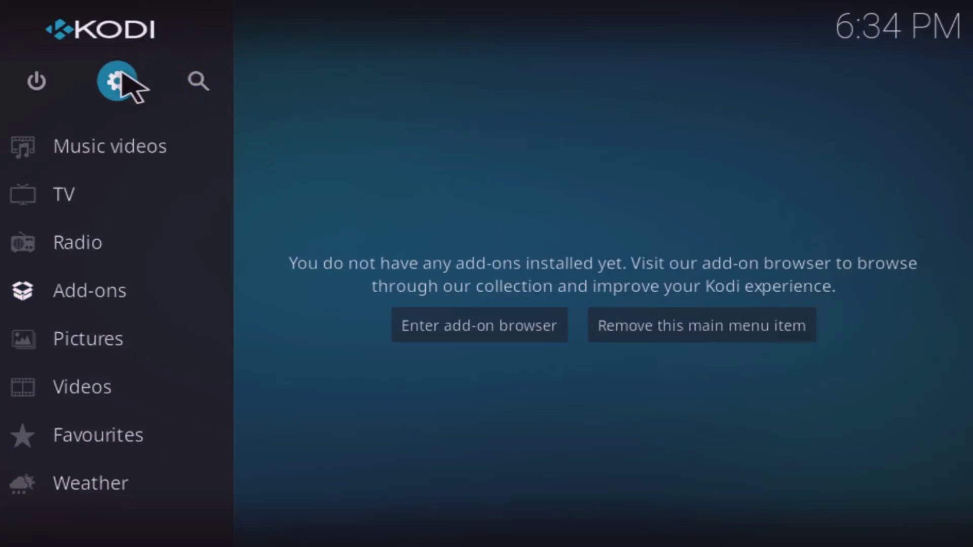
left_click(118, 76)
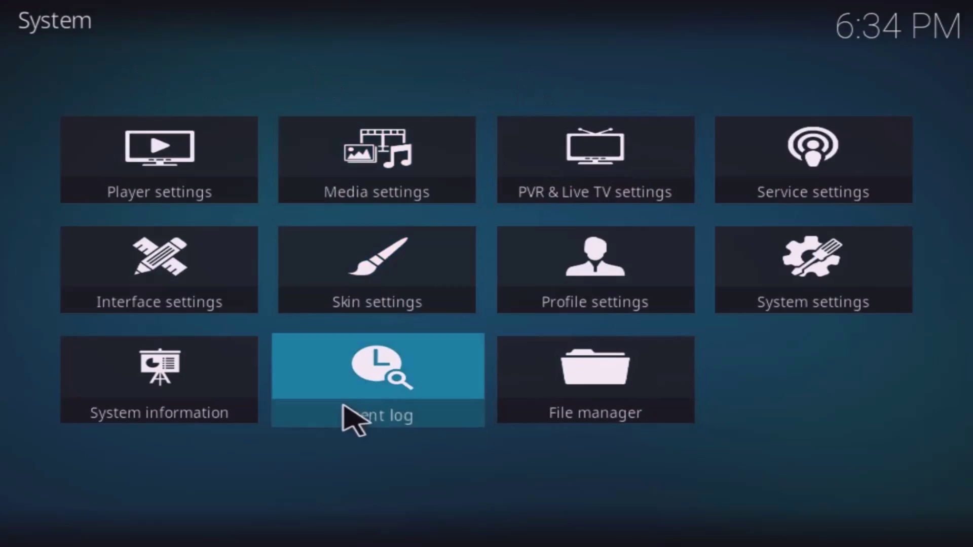
left_click(601, 386)
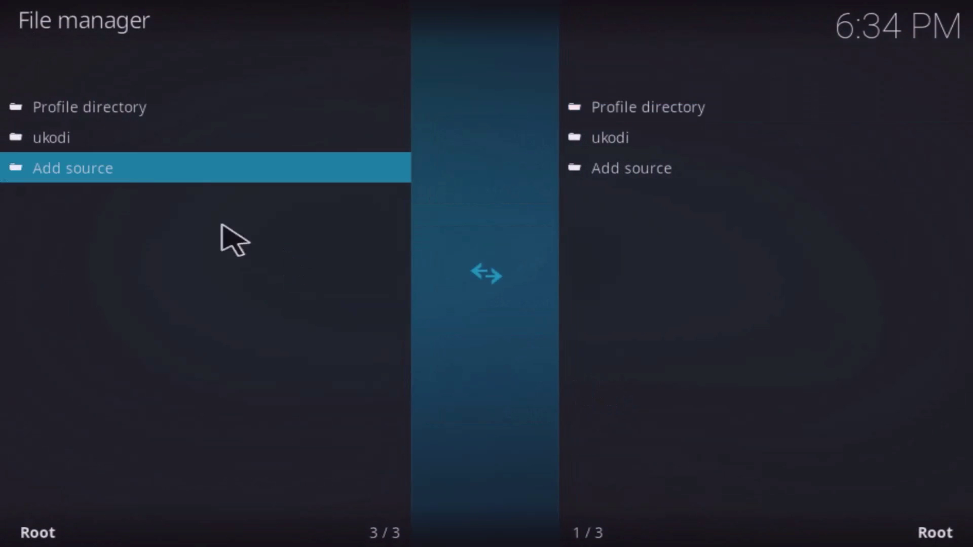
left_click(134, 174)
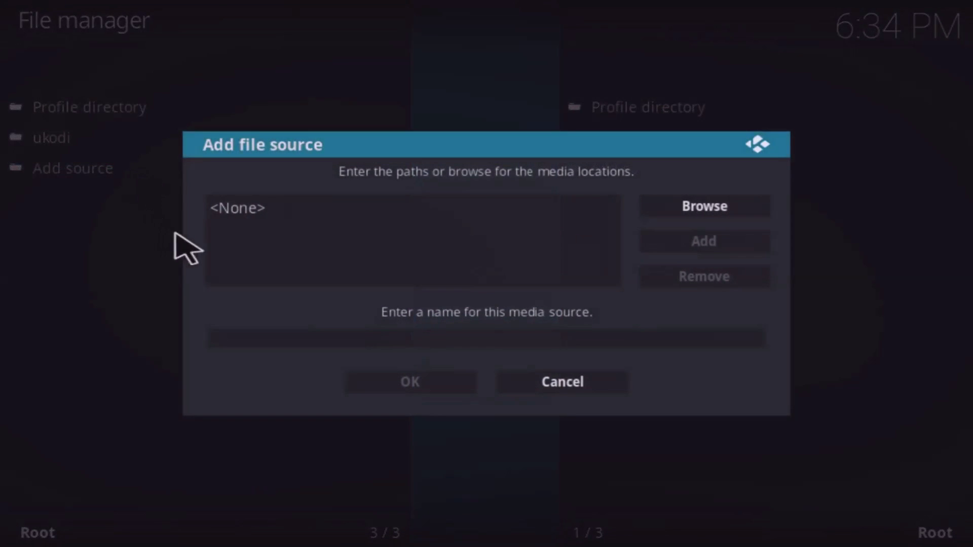
left_click(274, 203)
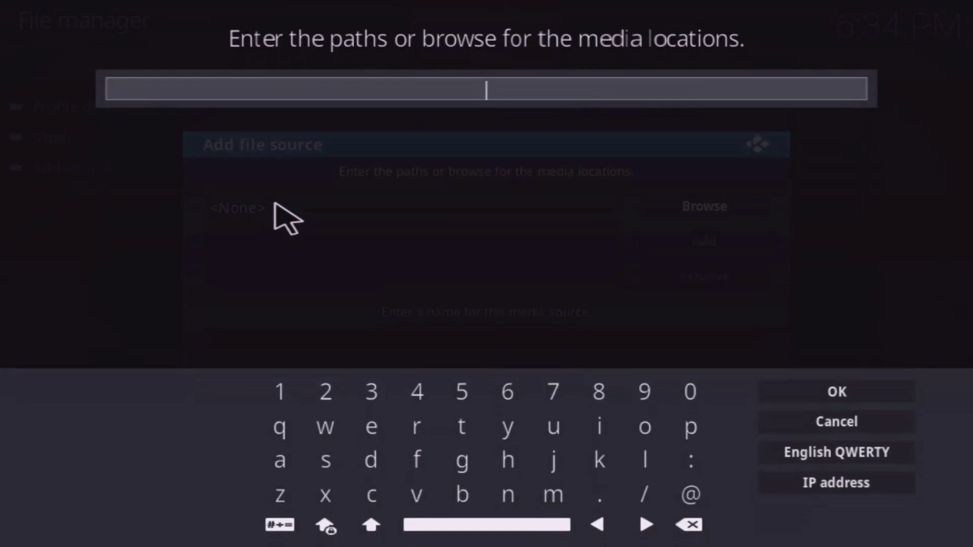
type("http://fusion.tvaddons.co")
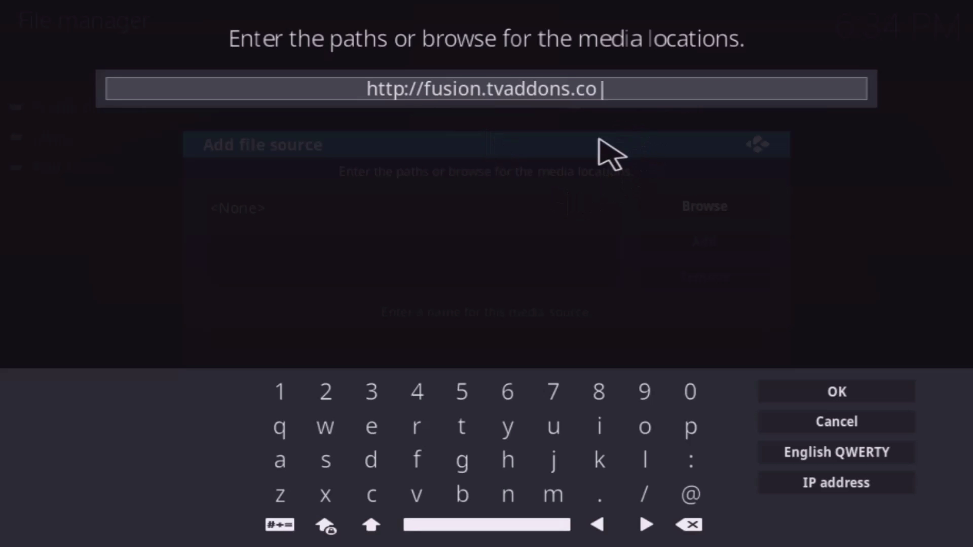
left_click(840, 390)
left_click(477, 337)
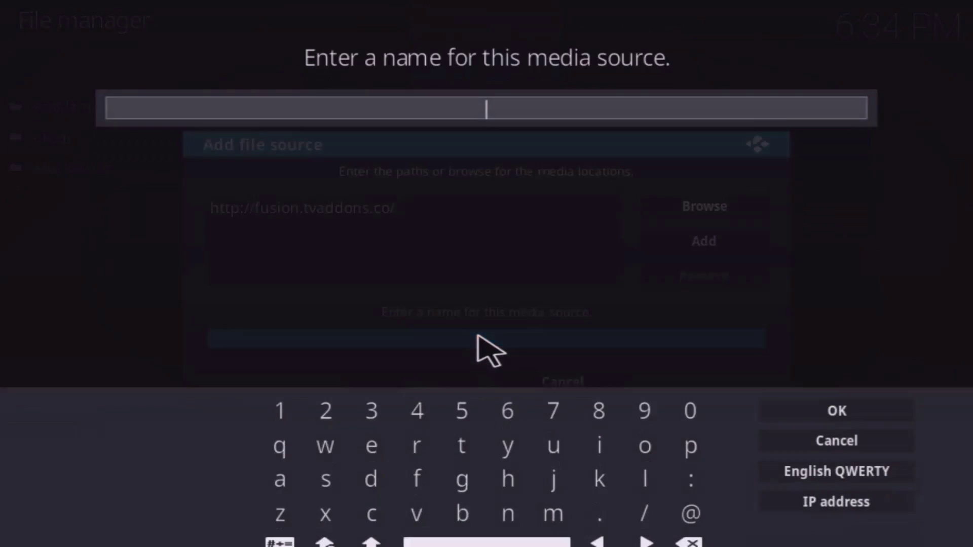
type("fu")
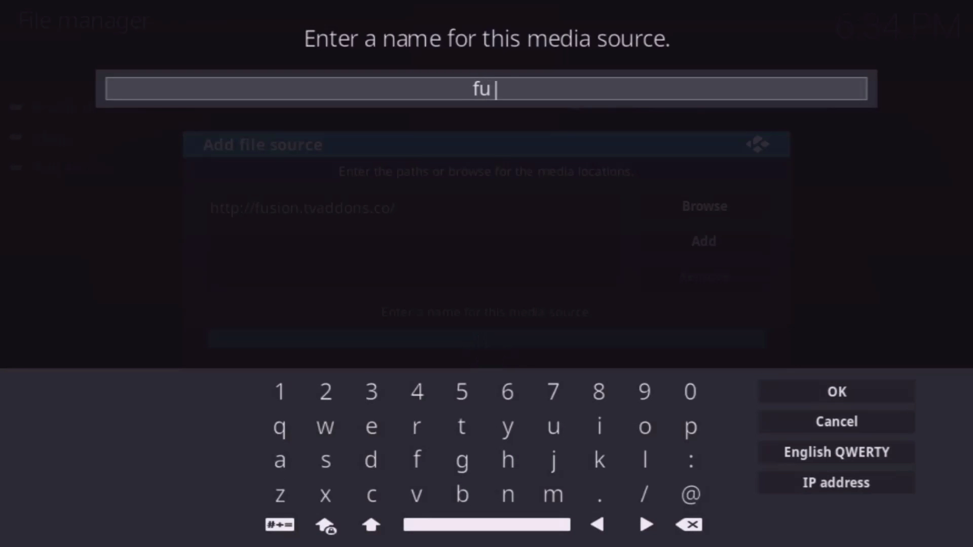
type("sion")
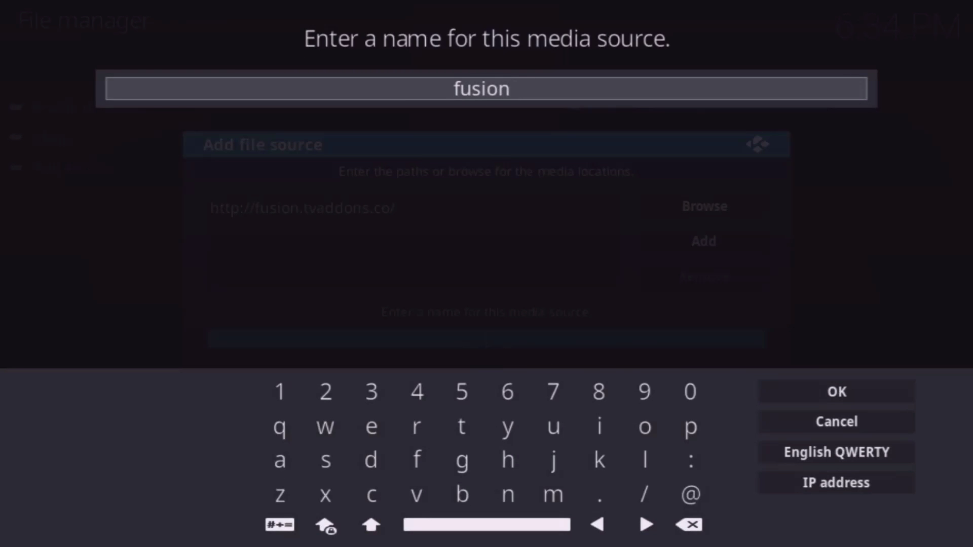
left_click(836, 393)
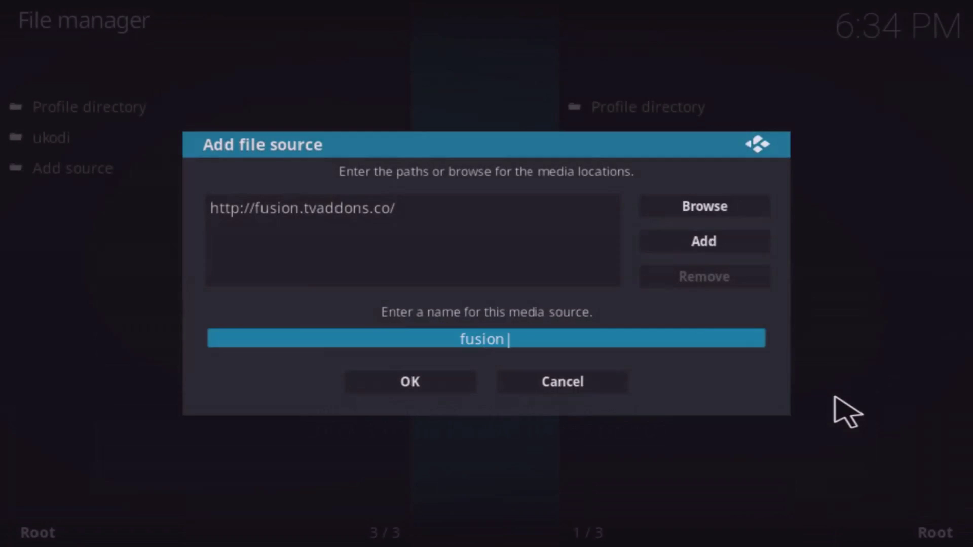
Step: Save the fusion source, then install plugin.program.indigo-4.0.5.zip from its begin-here folder
left_click(466, 381)
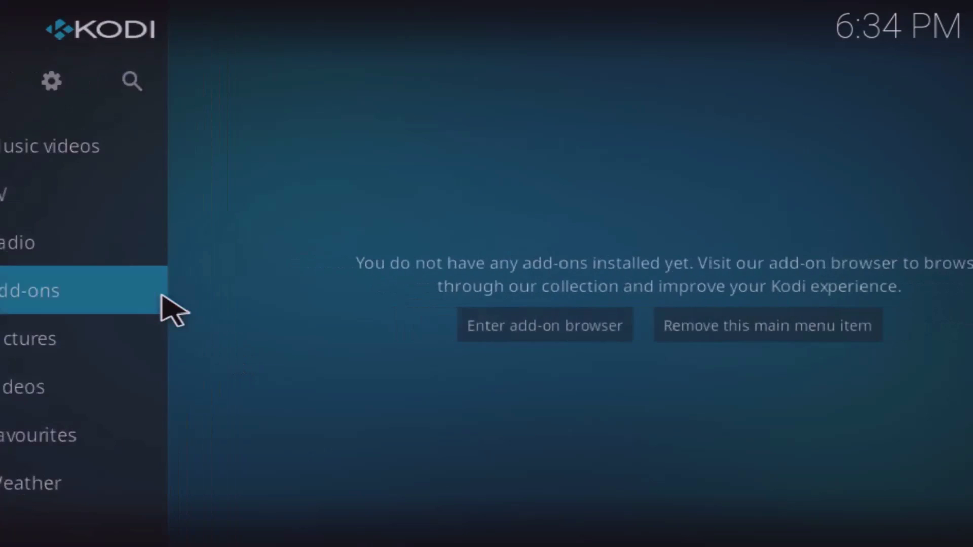
left_click(161, 298)
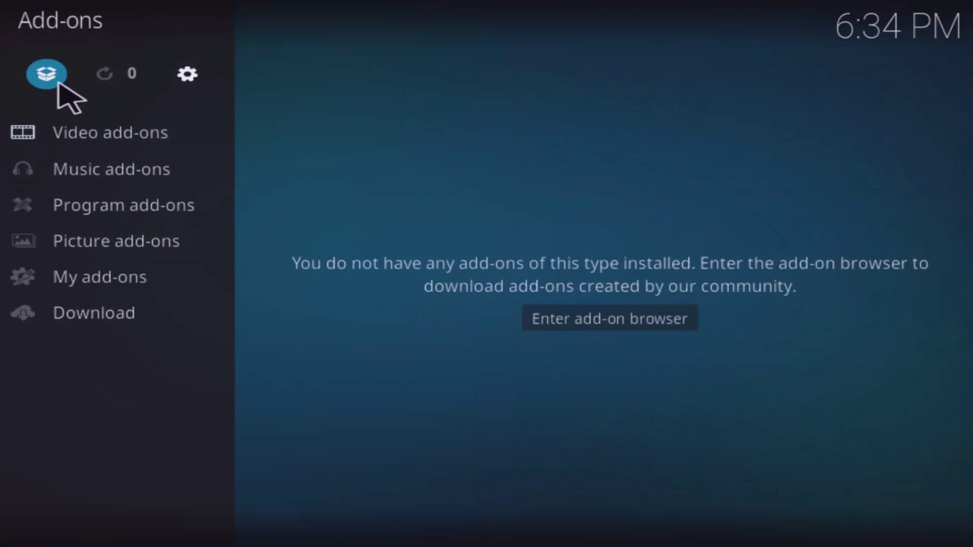
left_click(57, 84)
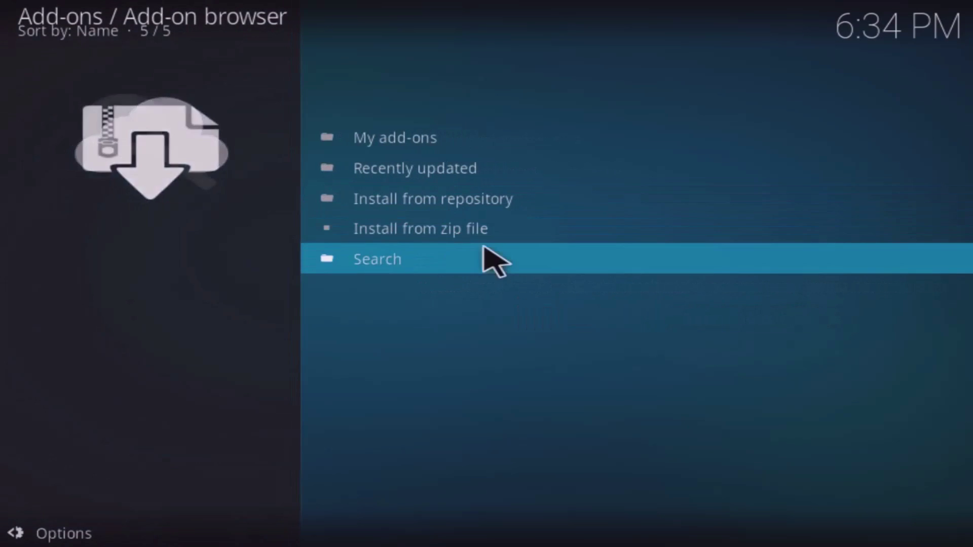
left_click(433, 231)
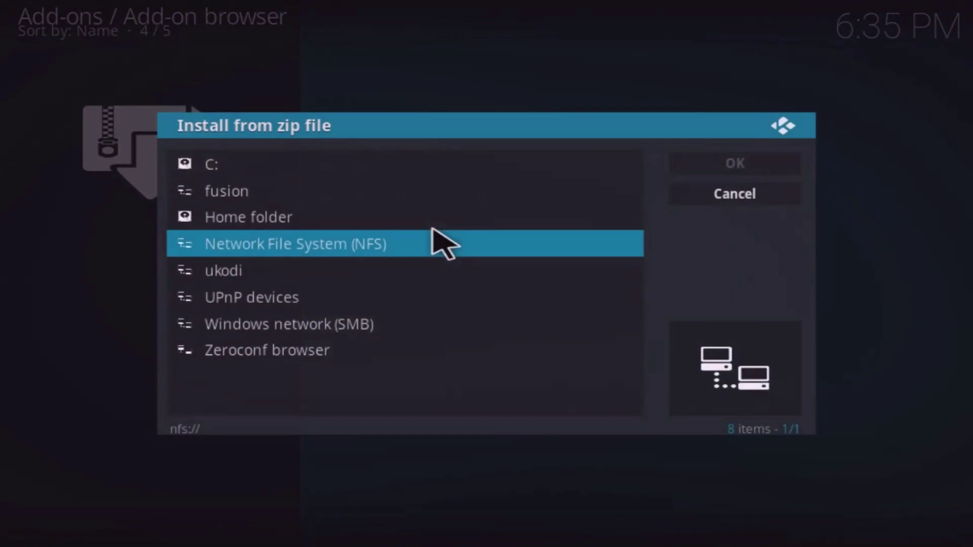
left_click(243, 195)
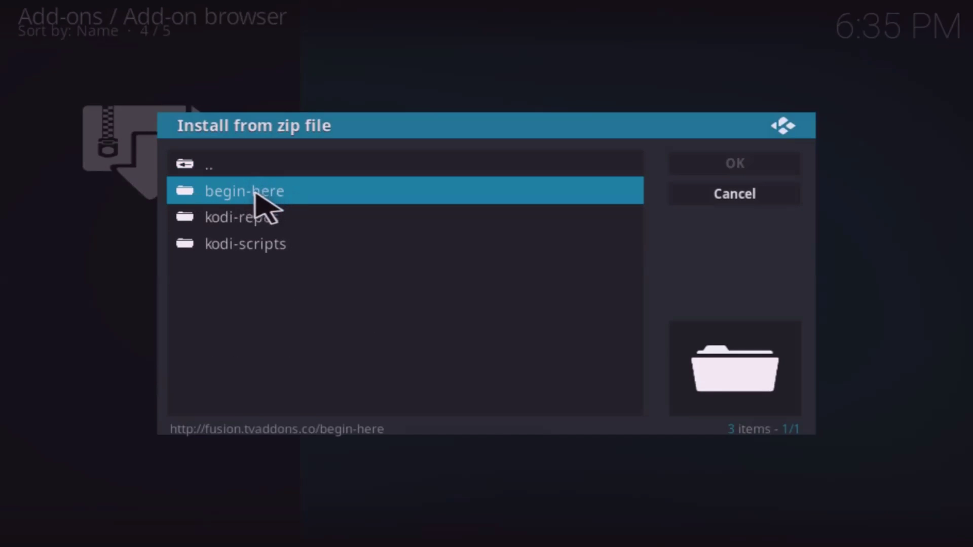
left_click(258, 195)
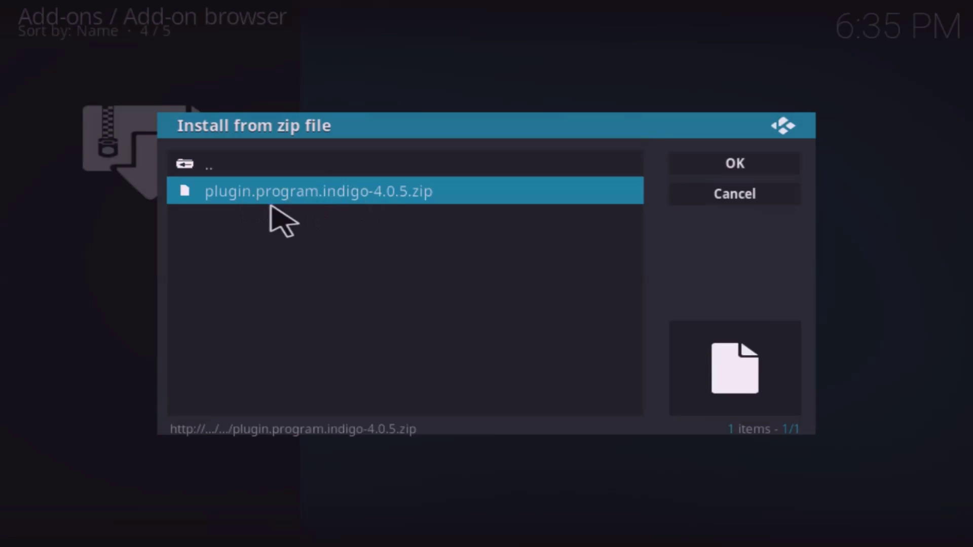
left_click(306, 201)
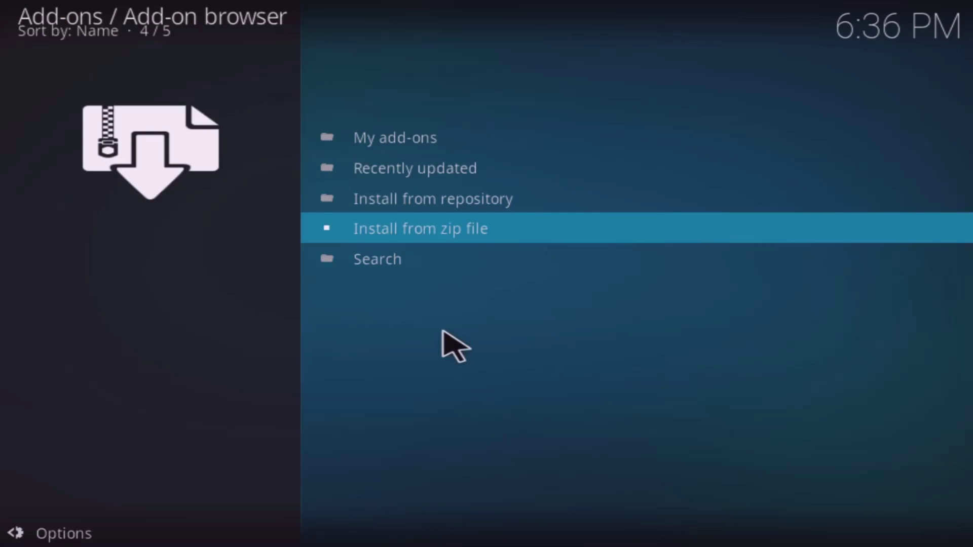
Step: Go back to the Add-ons screen and open Indigo's Addon Installer
key("BackSpace")
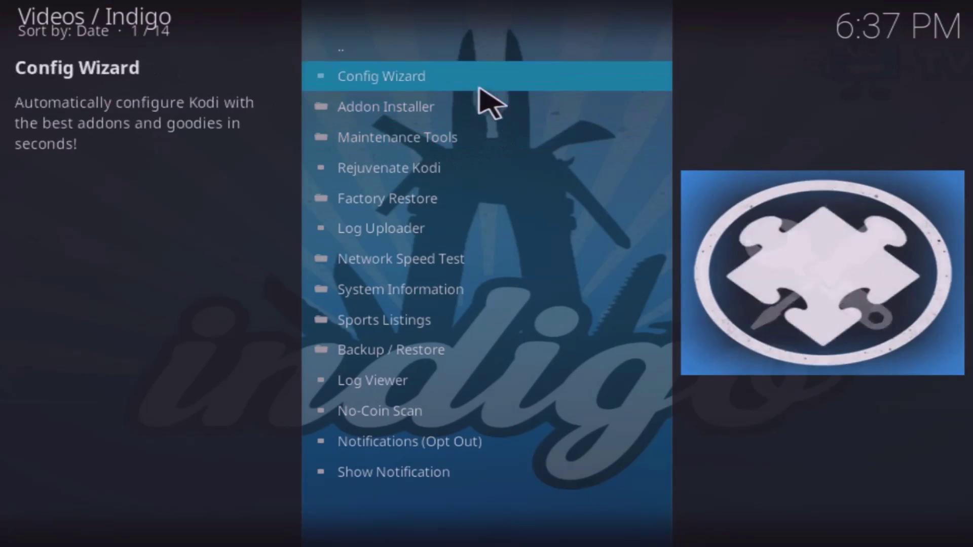
left_click(386, 106)
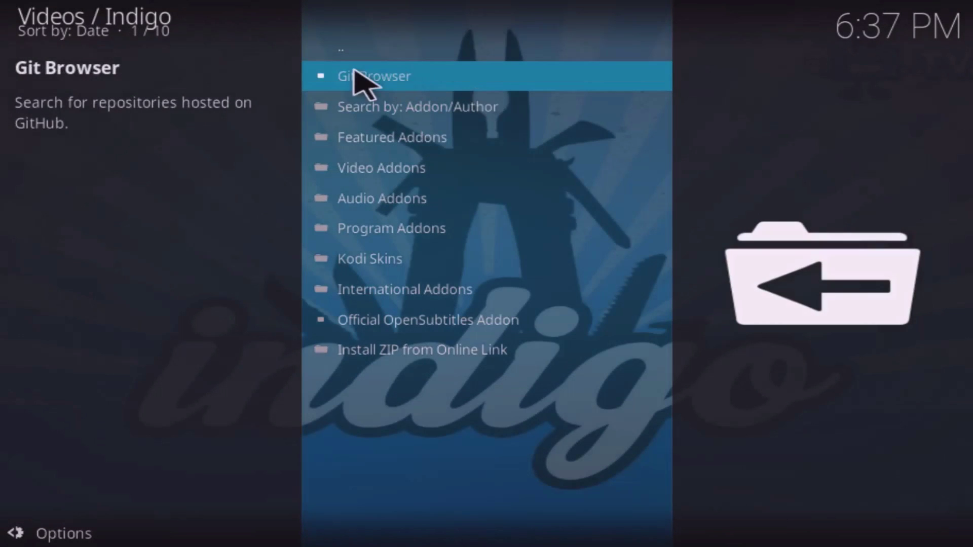
Step: Choose Git Browser and accept downloading its required add-on
left_click(395, 78)
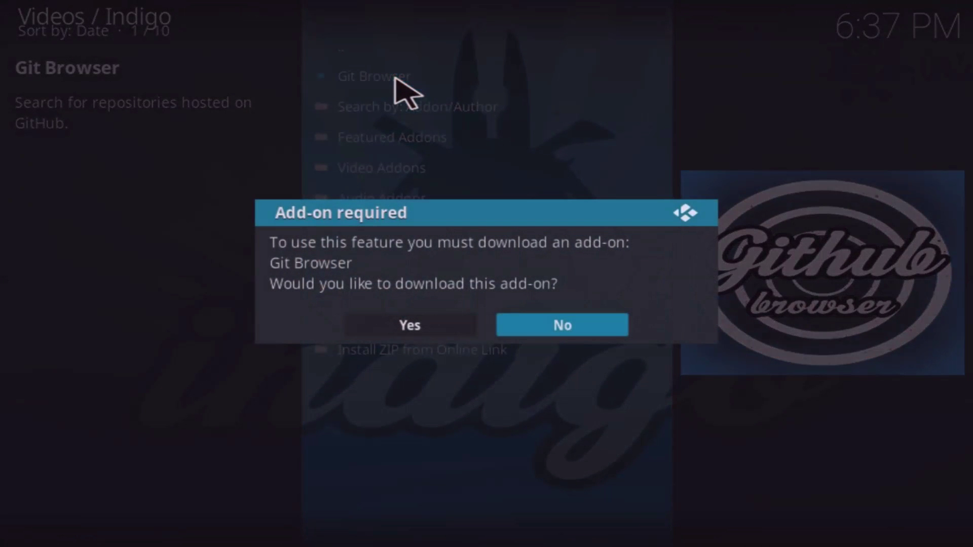
left_click(415, 327)
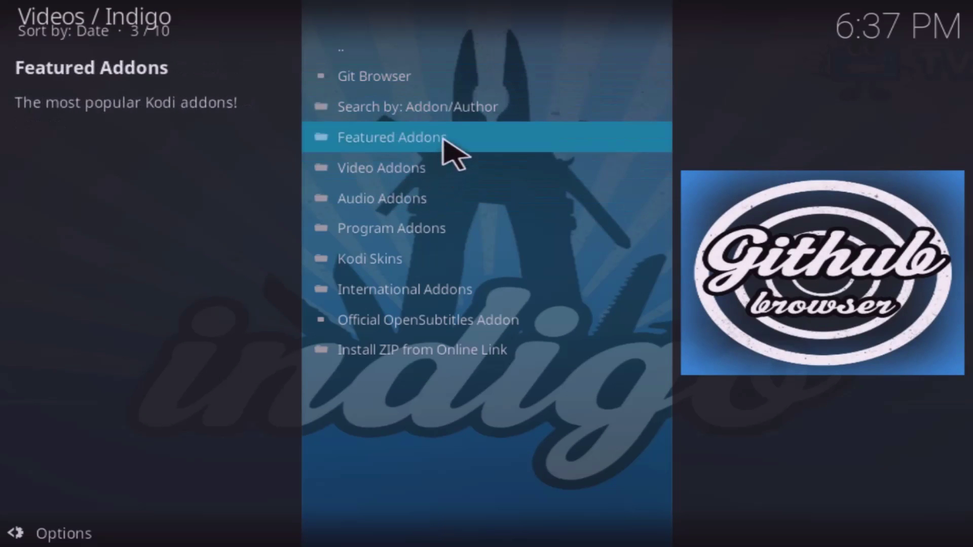
Step: Launch Git Browser, close its instructions, and start a new Search by GitHub Username
left_click(392, 85)
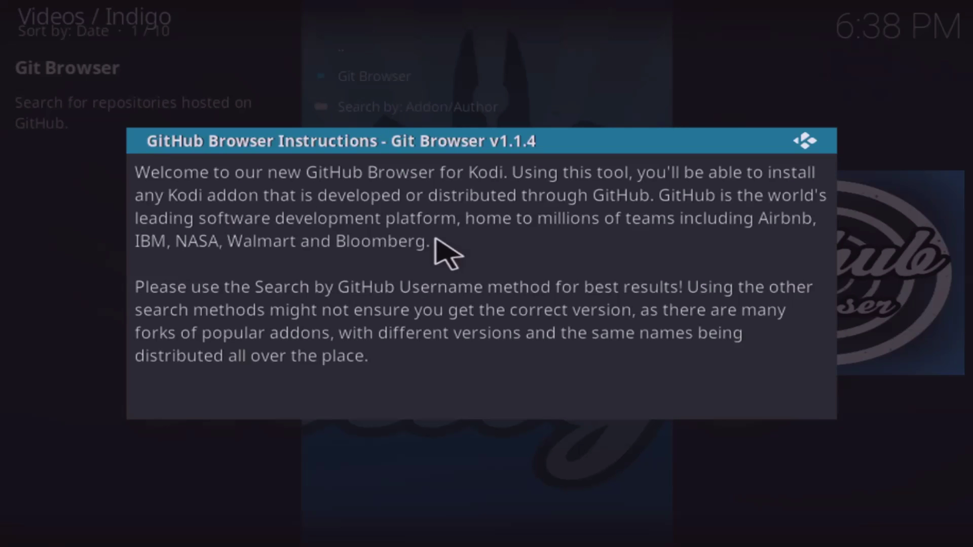
left_click(634, 128)
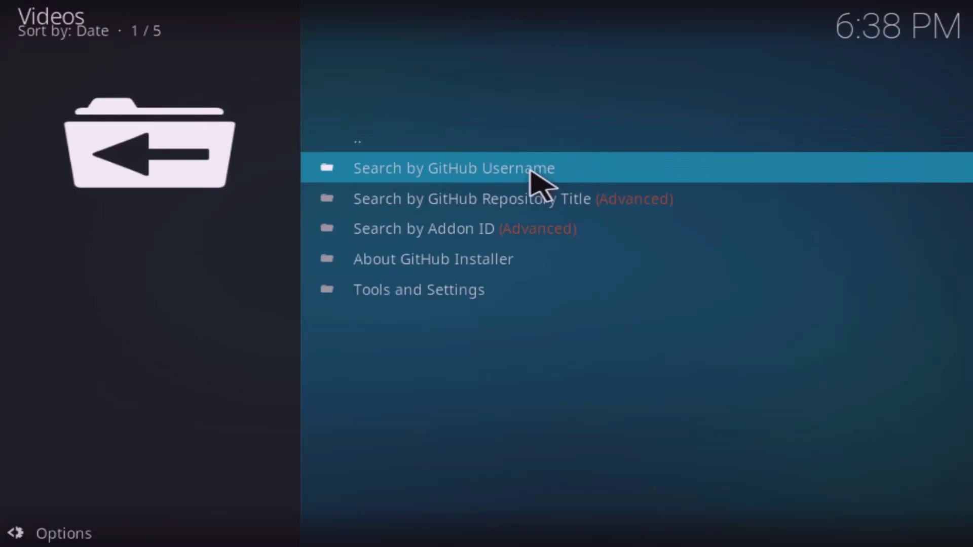
left_click(408, 138)
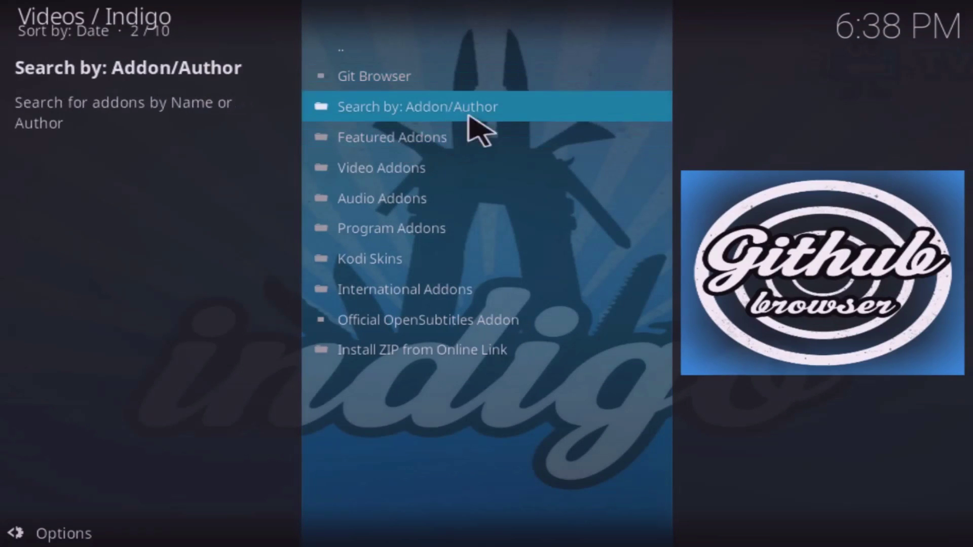
left_click(408, 81)
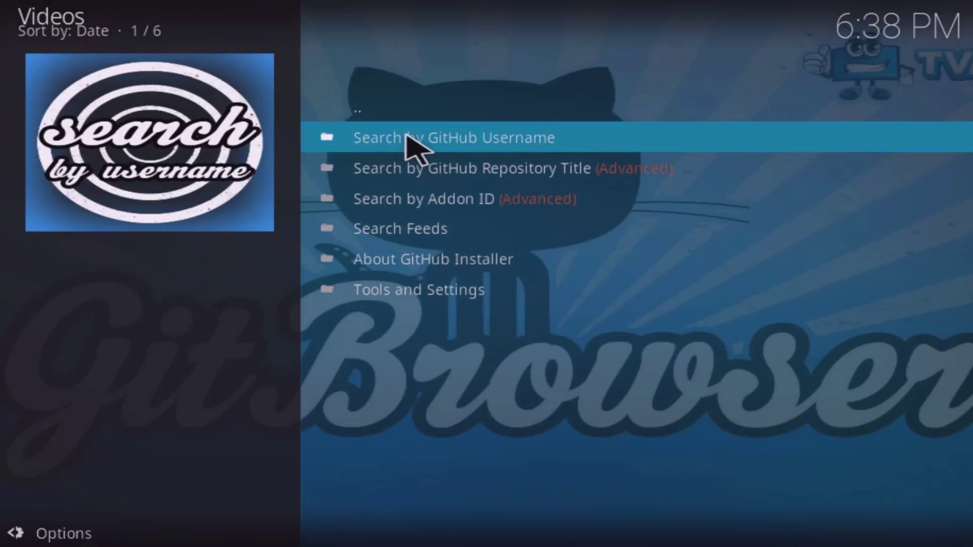
left_click(408, 141)
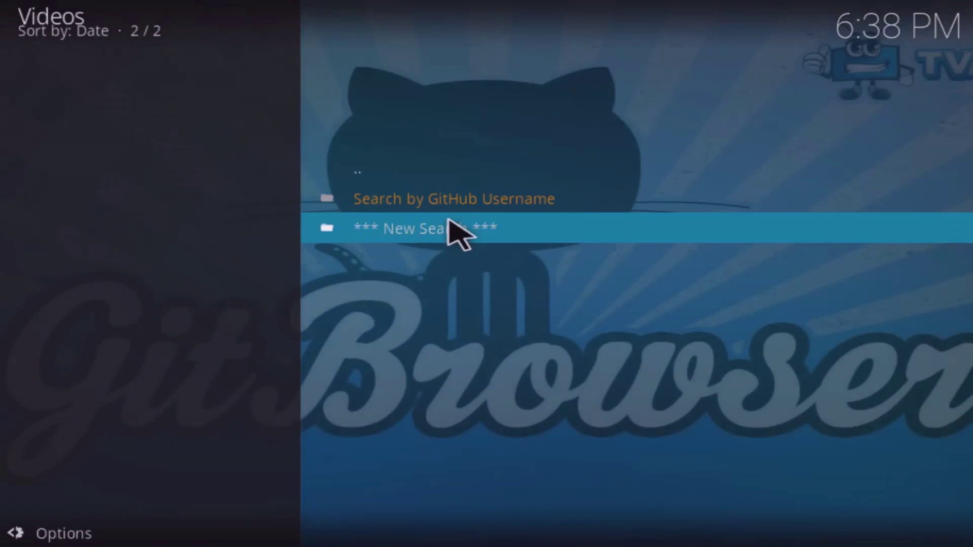
left_click(441, 228)
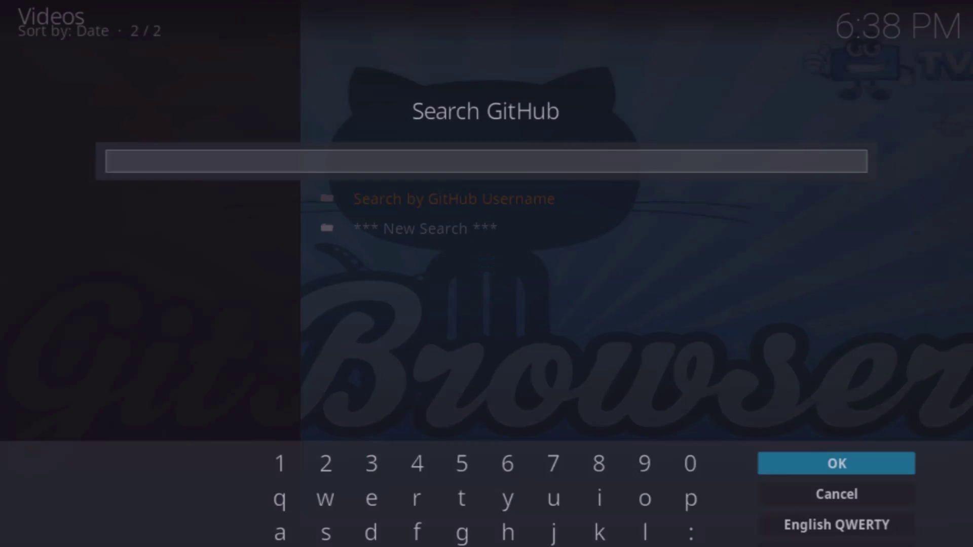
Step: Search GitHub for the username kodibae
type("ko")
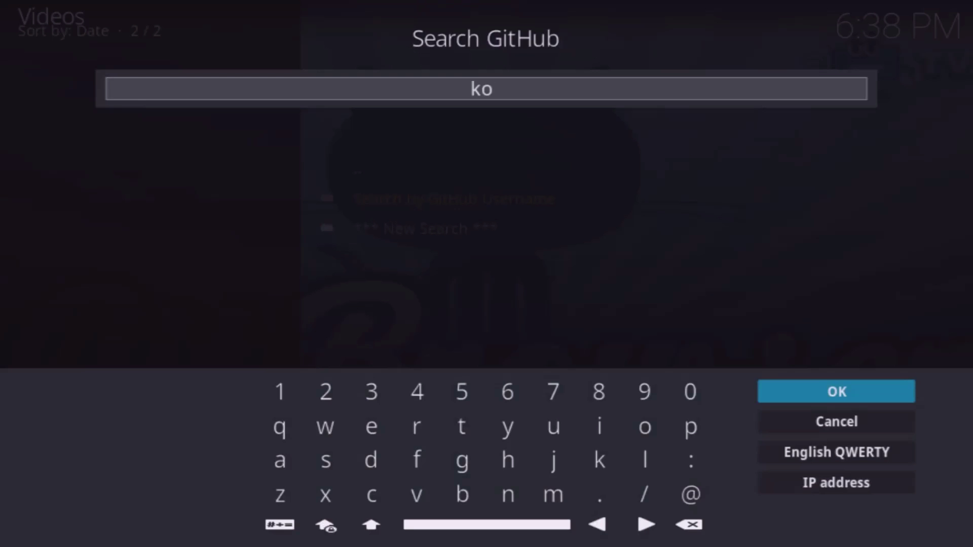
type("dibae")
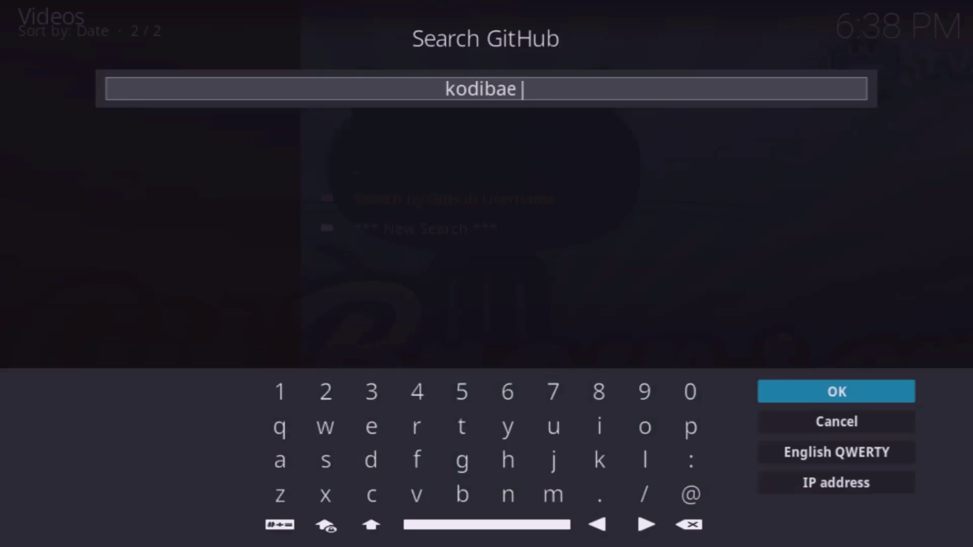
key("Return")
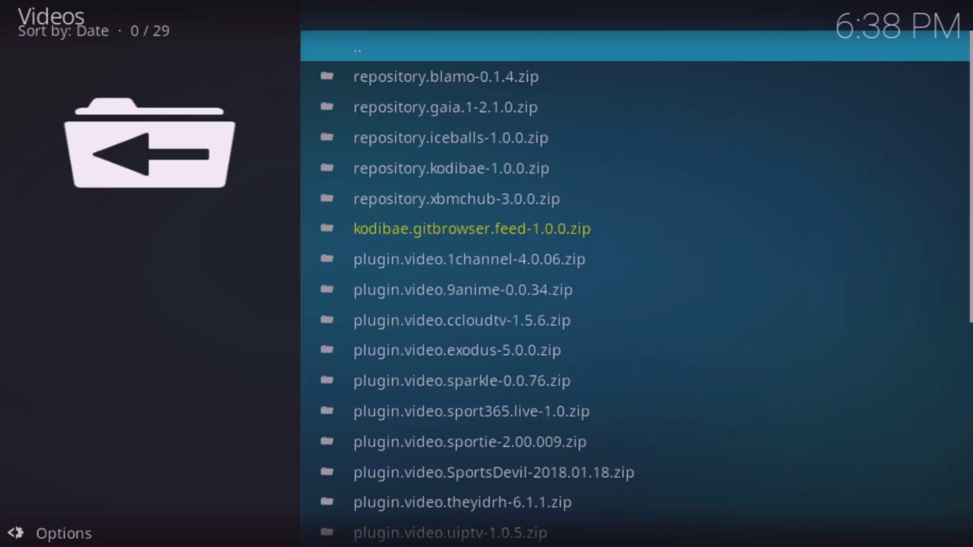
Step: Install repository.blamo-0.1.4.zip, pick the restart option, and cancel the stray search prompt
left_click(445, 77)
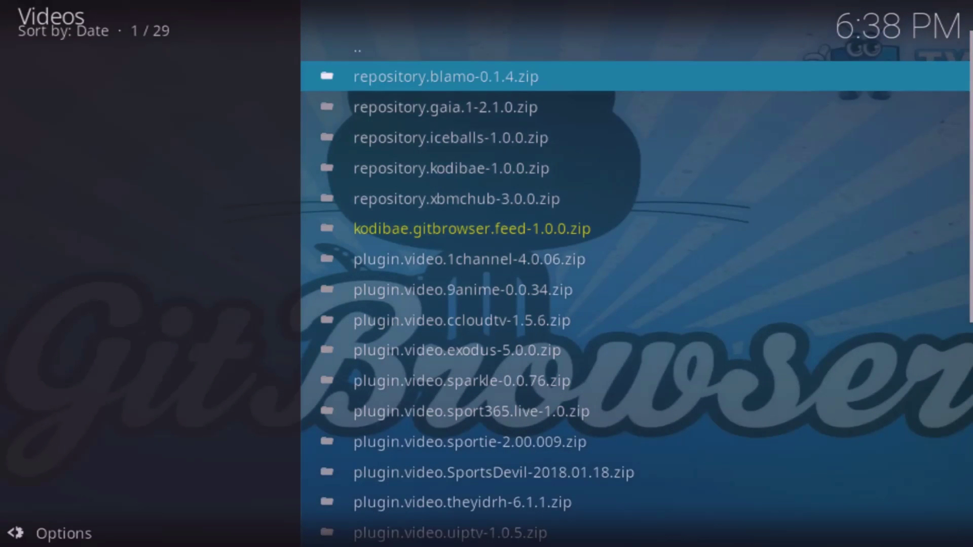
key("Return")
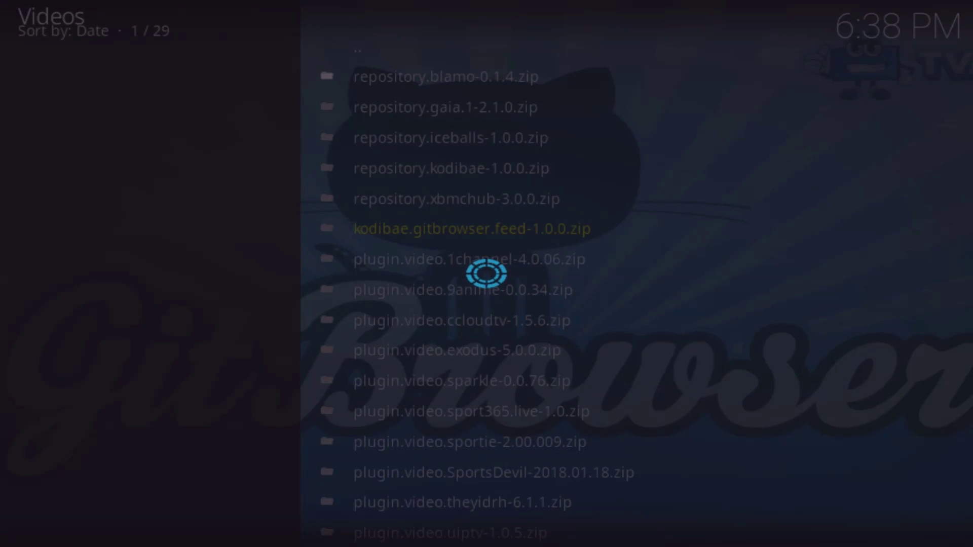
key("Left")
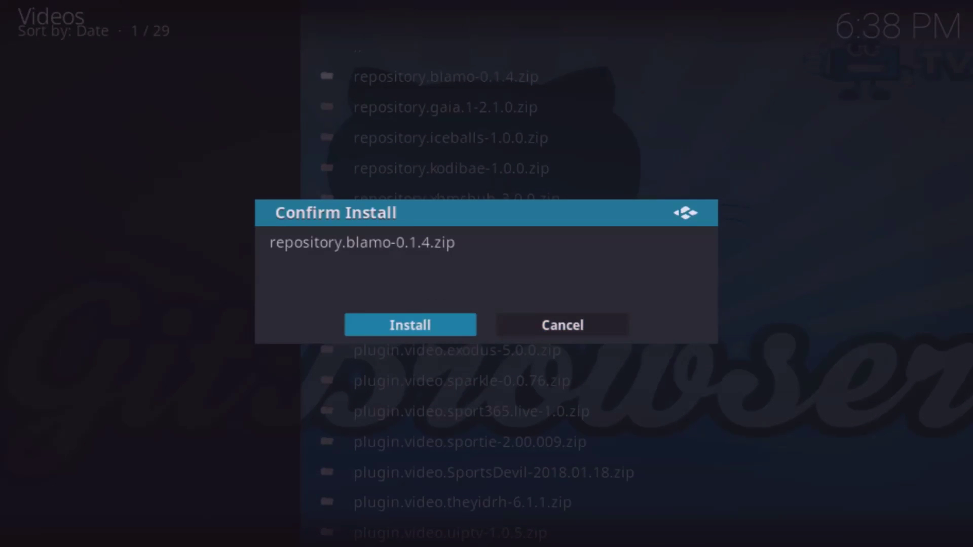
key("Return")
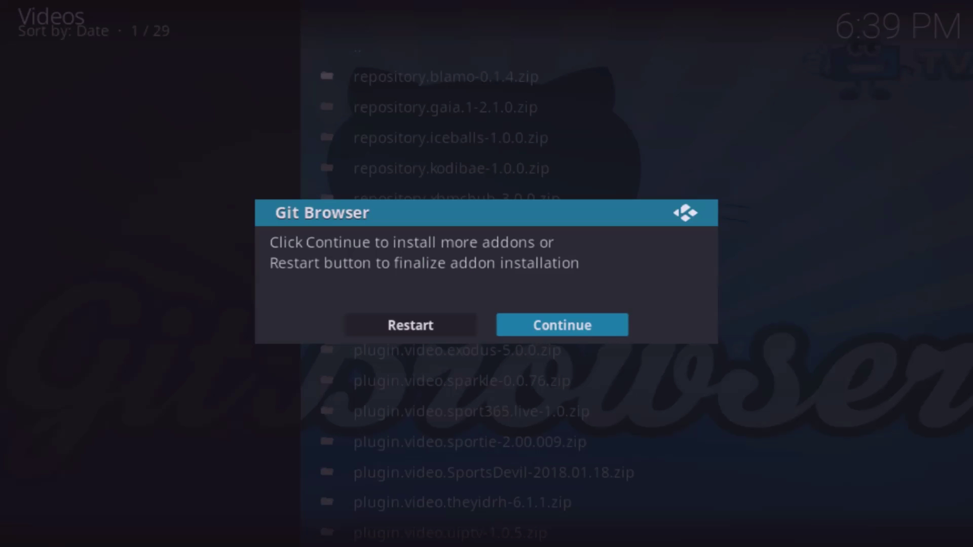
key("Left")
key("Return")
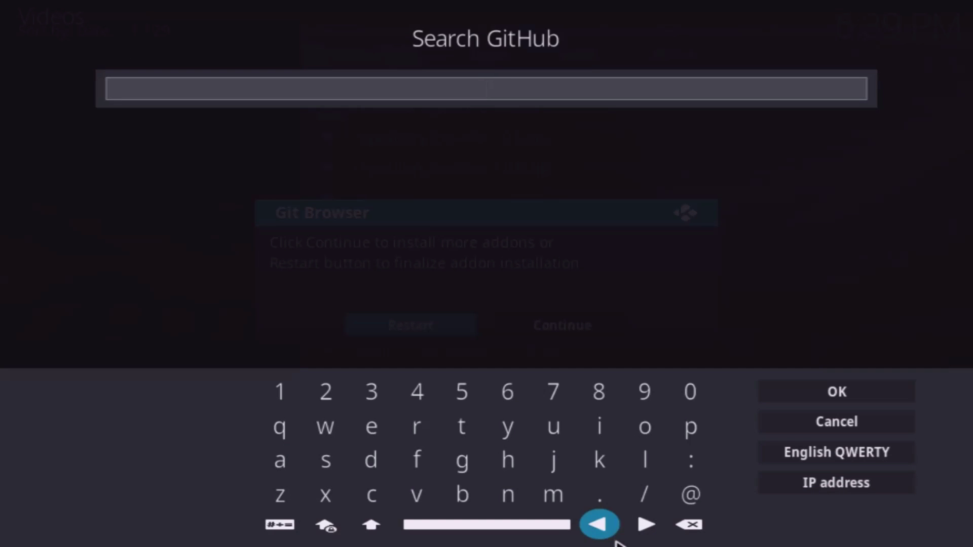
left_click(837, 426)
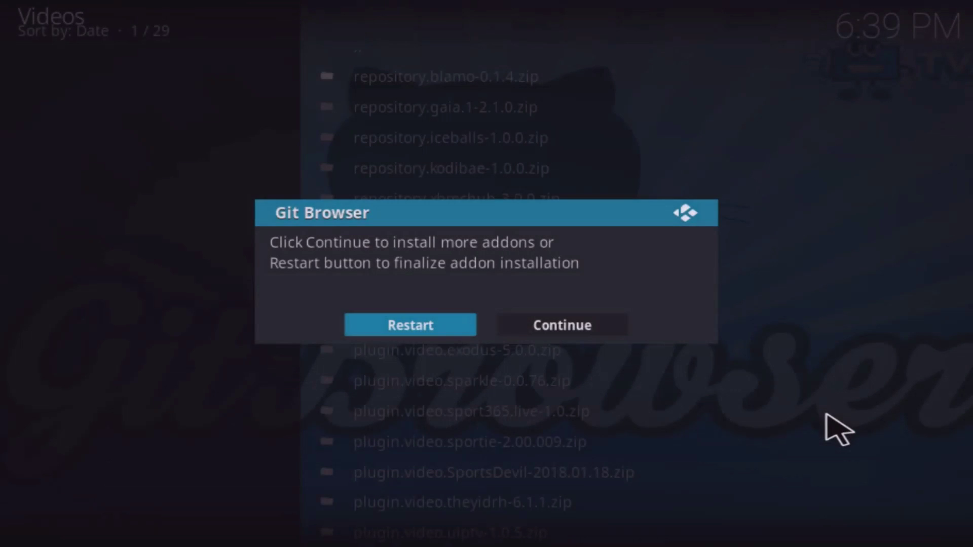
Step: Restart Kodi from the Git Browser dialog to finish the Blamo Repo install
left_click(421, 322)
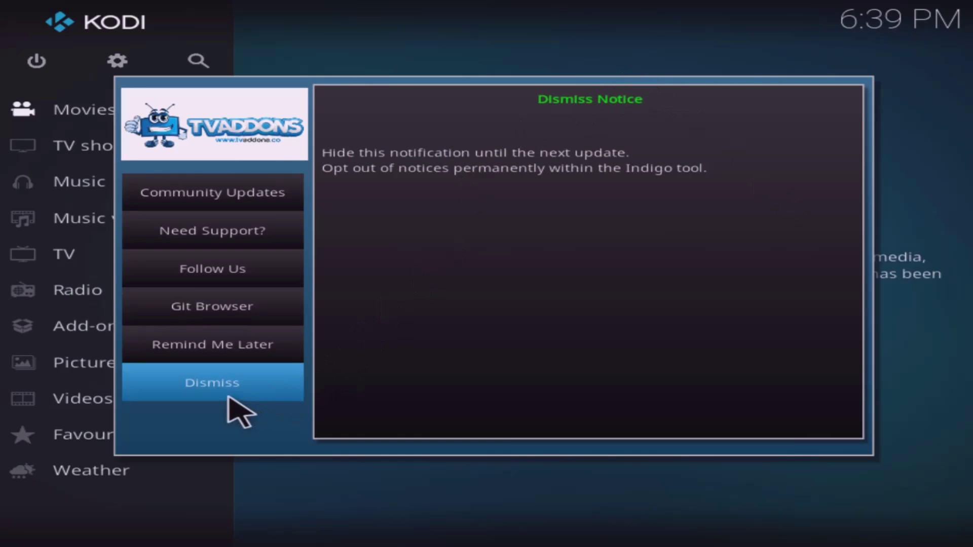
Step: Dismiss the TVADDONS notice and open Blamo Repo's Add-on repository list showing universalscrapers-repository
left_click(223, 383)
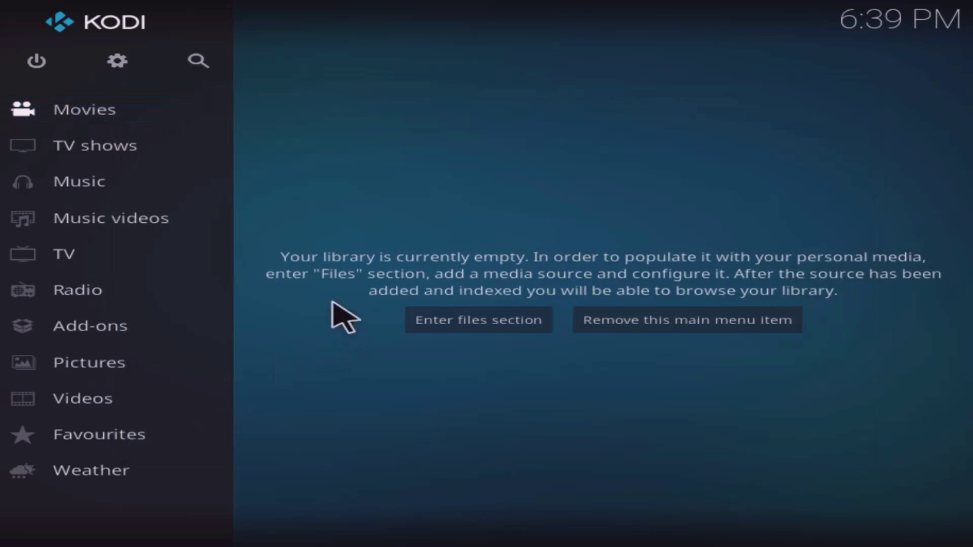
left_click(107, 324)
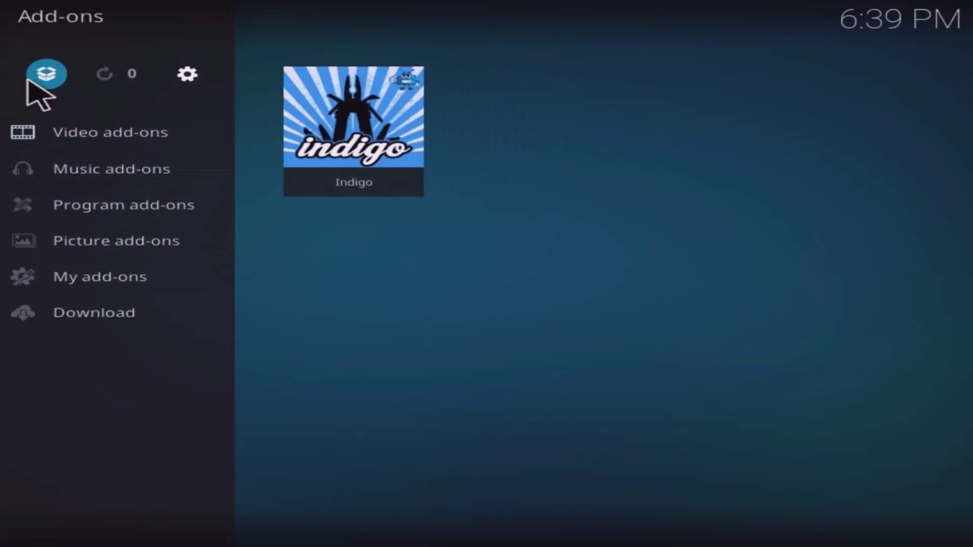
left_click(36, 78)
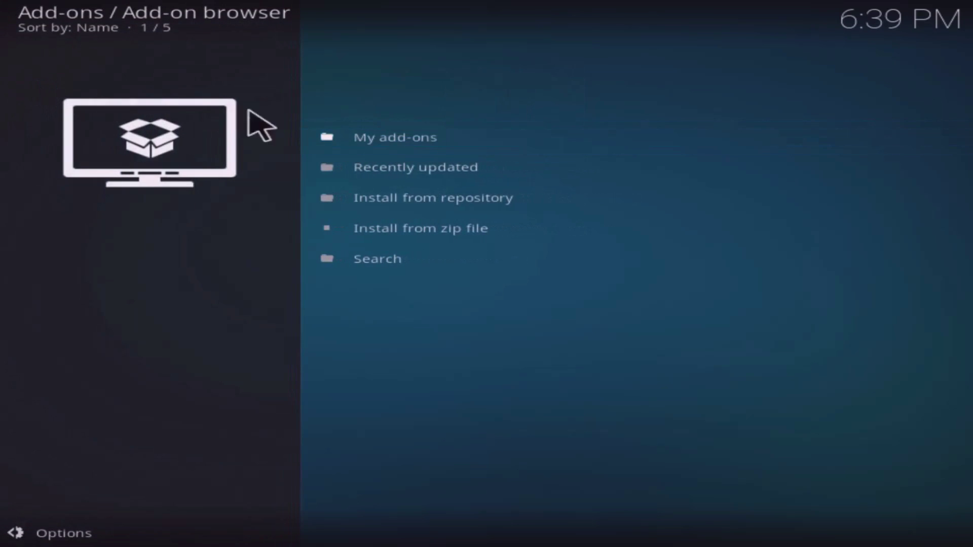
left_click(439, 203)
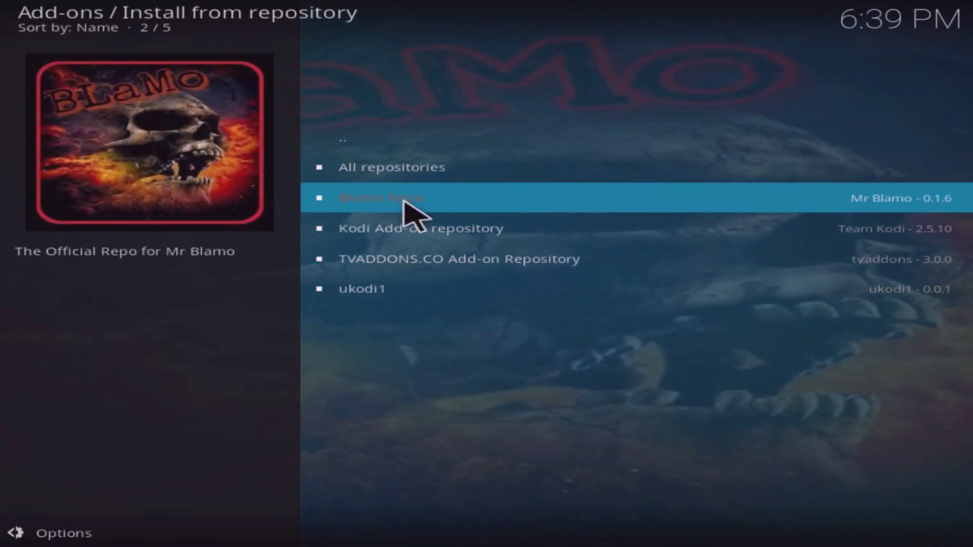
left_click(433, 199)
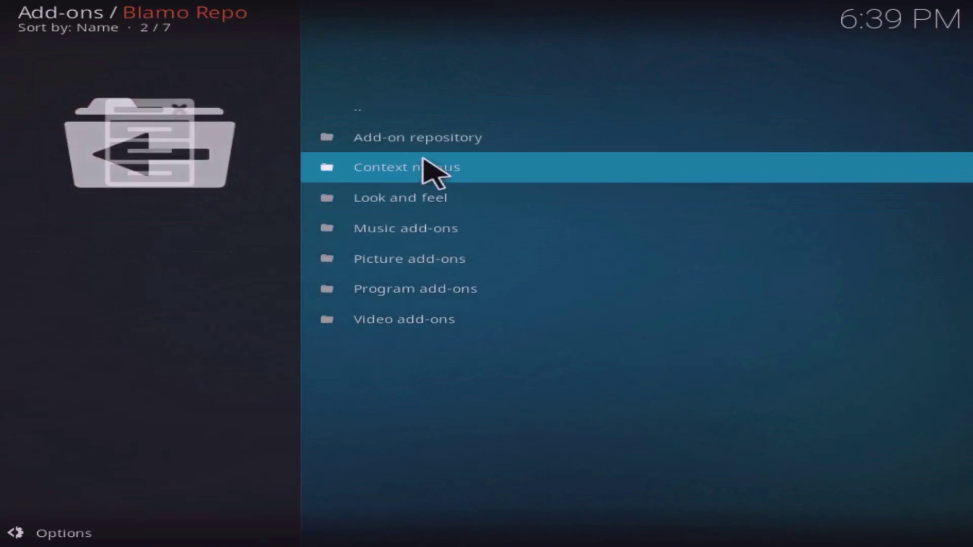
left_click(399, 145)
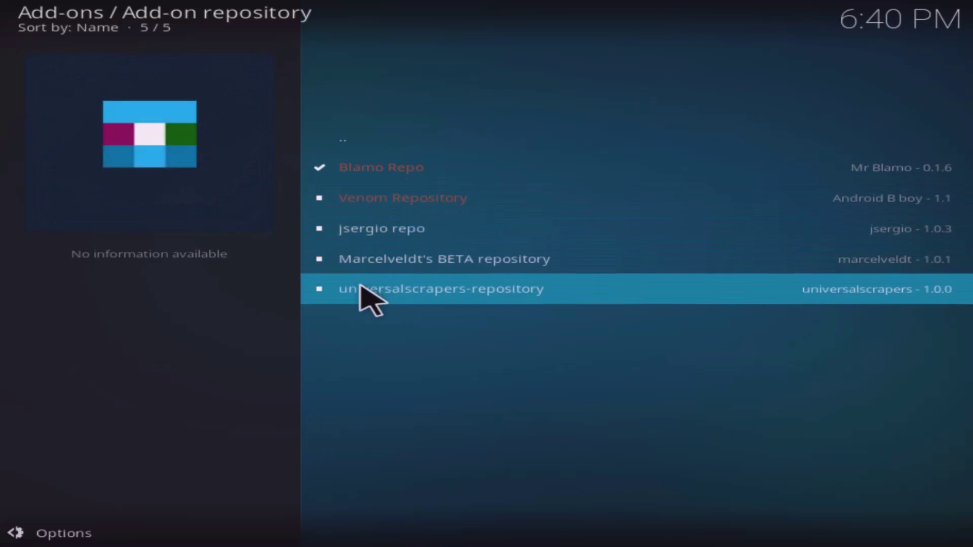
Step: Install universalscrapers-repository and return to Blamo Repo's category list
left_click(423, 287)
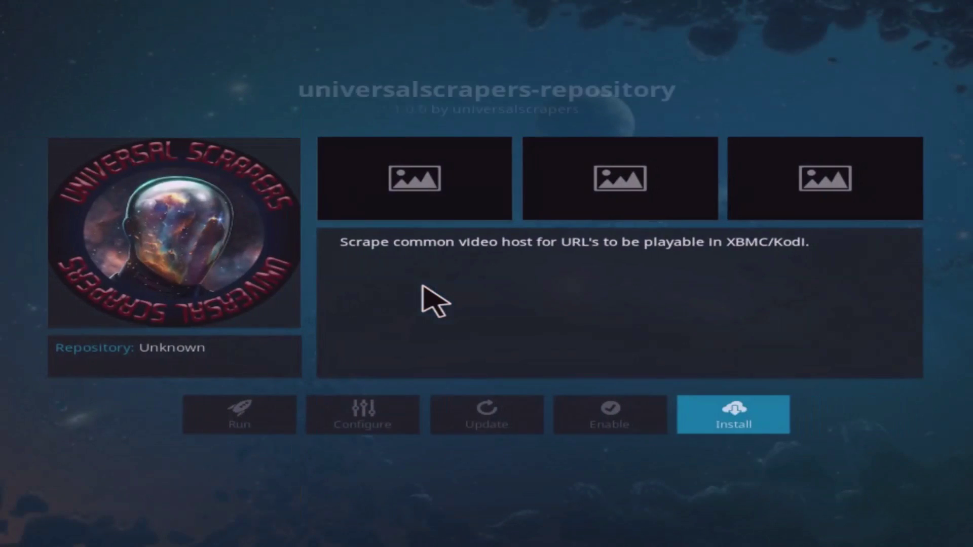
left_click(768, 411)
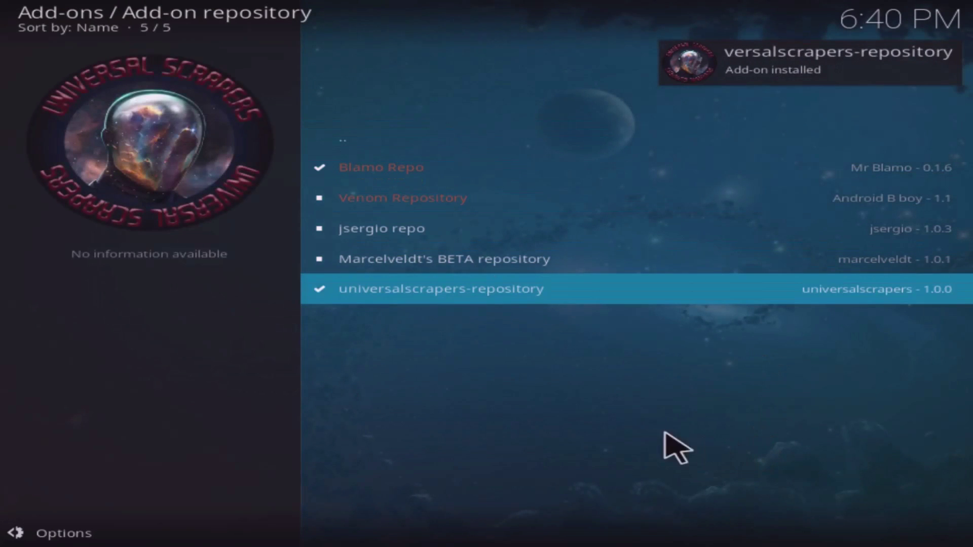
left_click(363, 142)
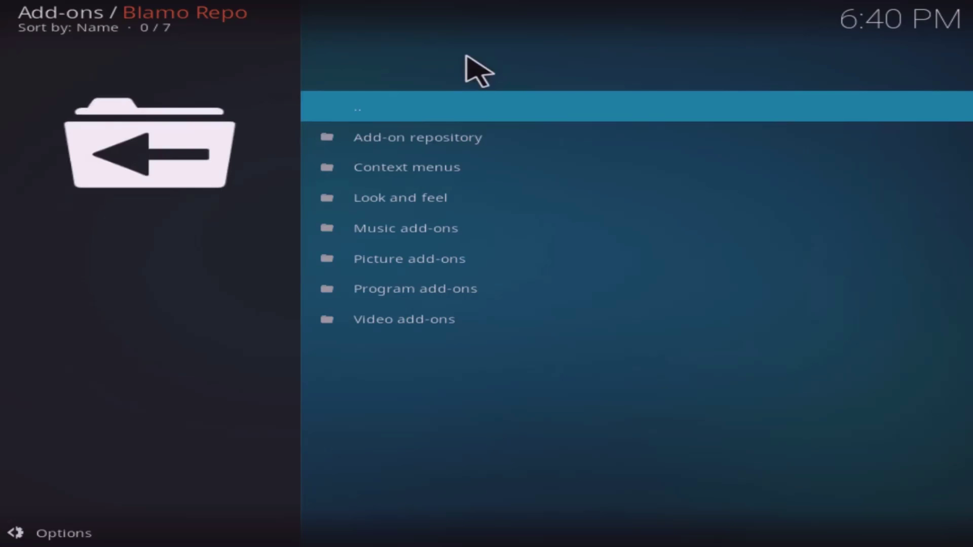
Step: Reopen Blamo Repo and browse through its 22 video add-ons
left_click(359, 116)
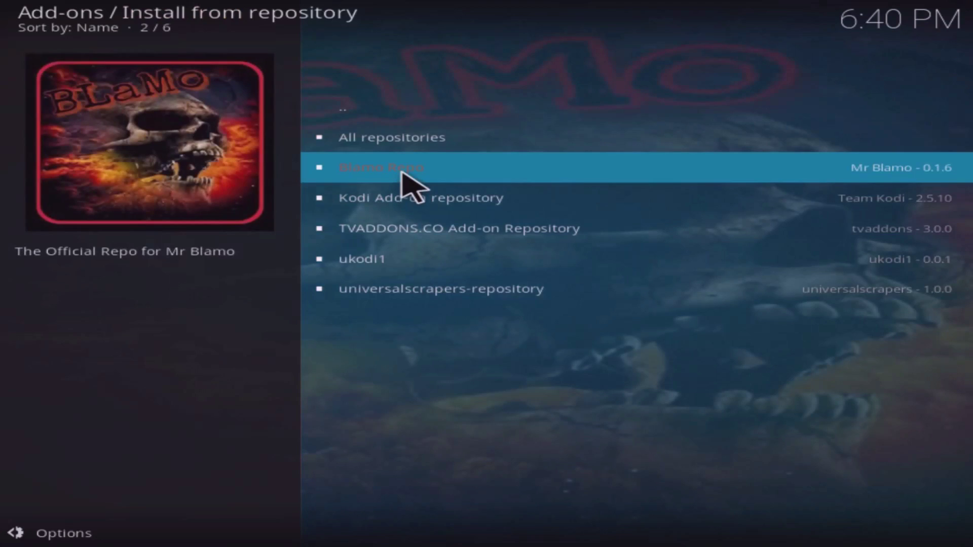
left_click(402, 179)
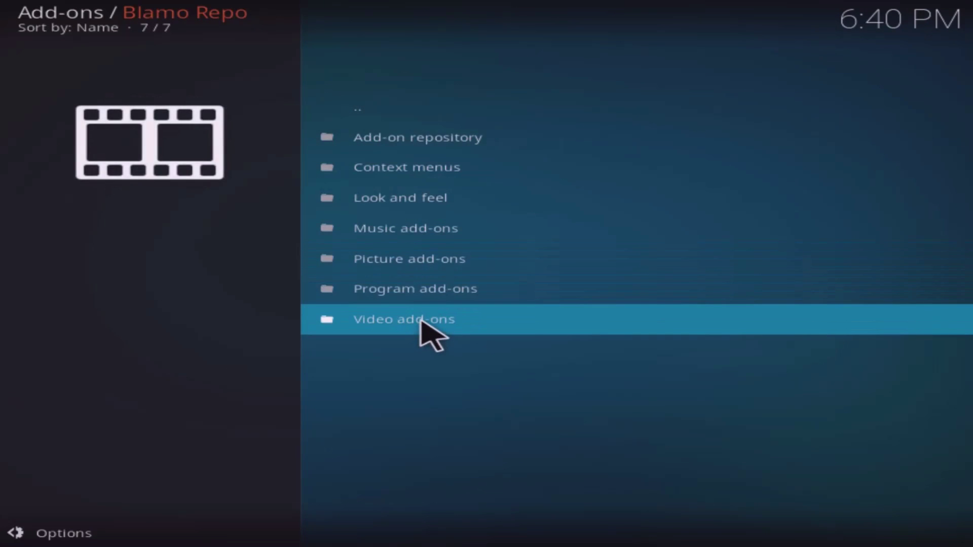
left_click(419, 324)
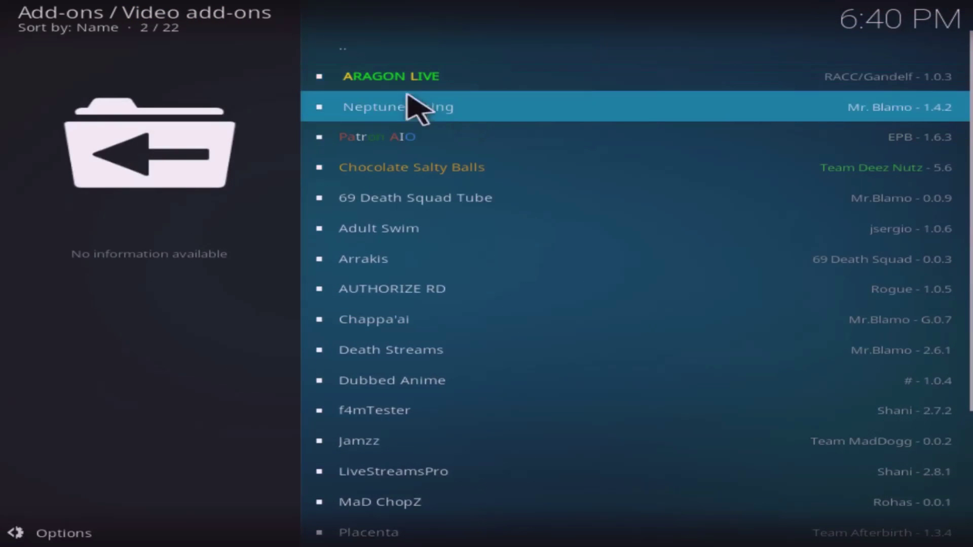
scroll(437, 381, "down", 6)
scroll(437, 381, "down", 6)
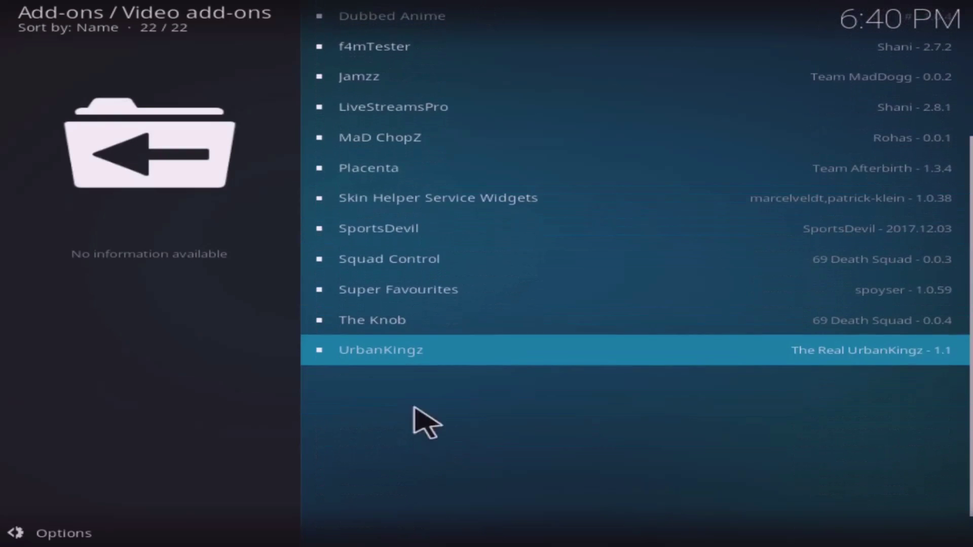
scroll(408, 353, "up", 10)
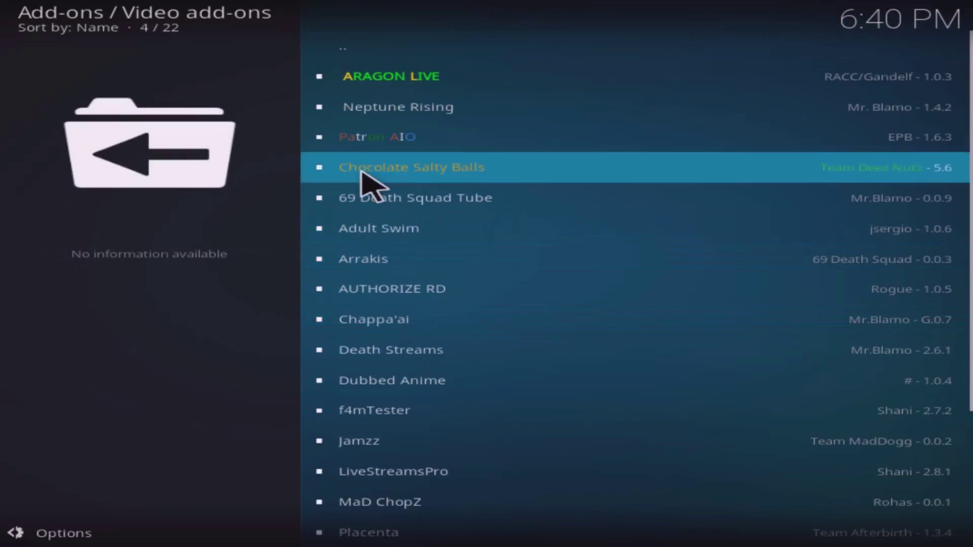
Step: Back out to the Add-on browser, then open and cancel Install from zip file
left_click(358, 49)
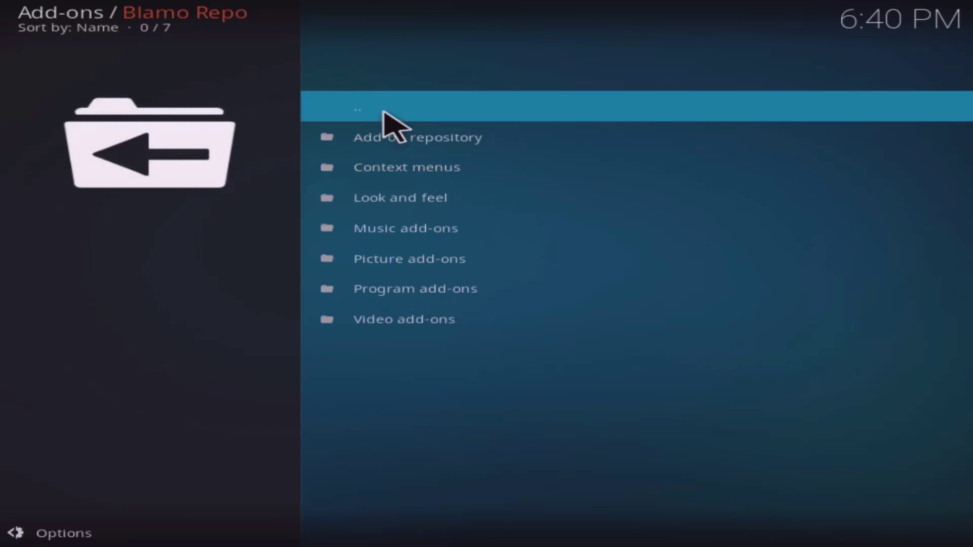
left_click(383, 112)
left_click(383, 113)
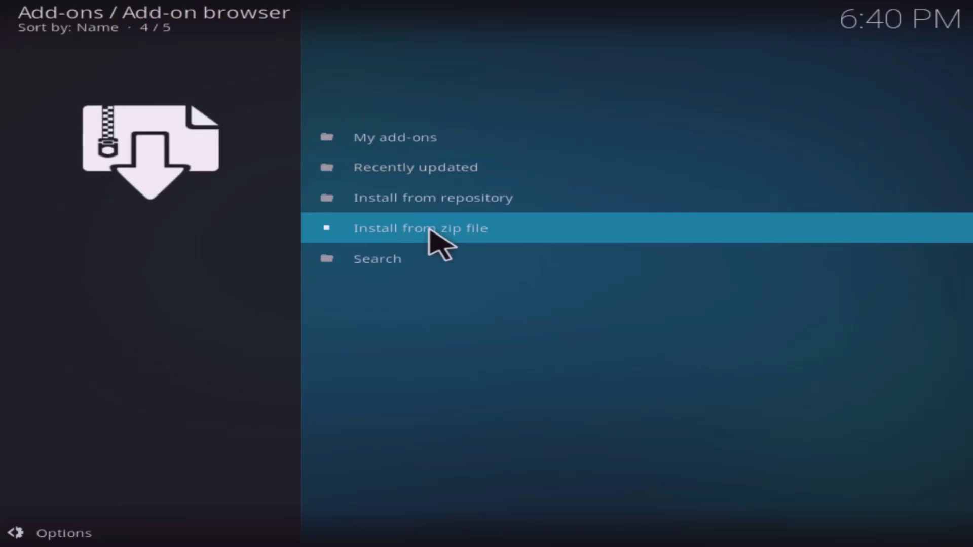
left_click(436, 232)
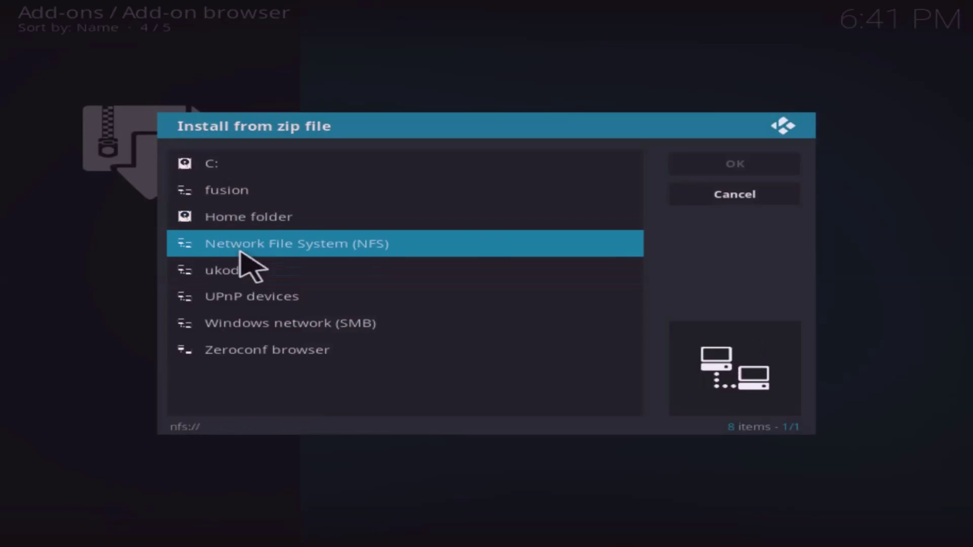
left_click(698, 201)
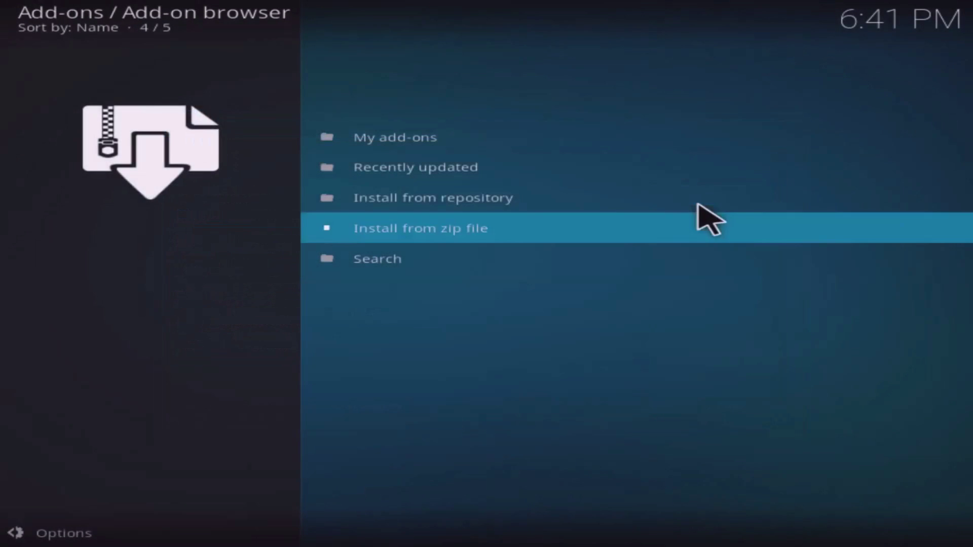
Step: Install The kratos from ukodi1's Video add-ons, starting its download at 0%
left_click(463, 208)
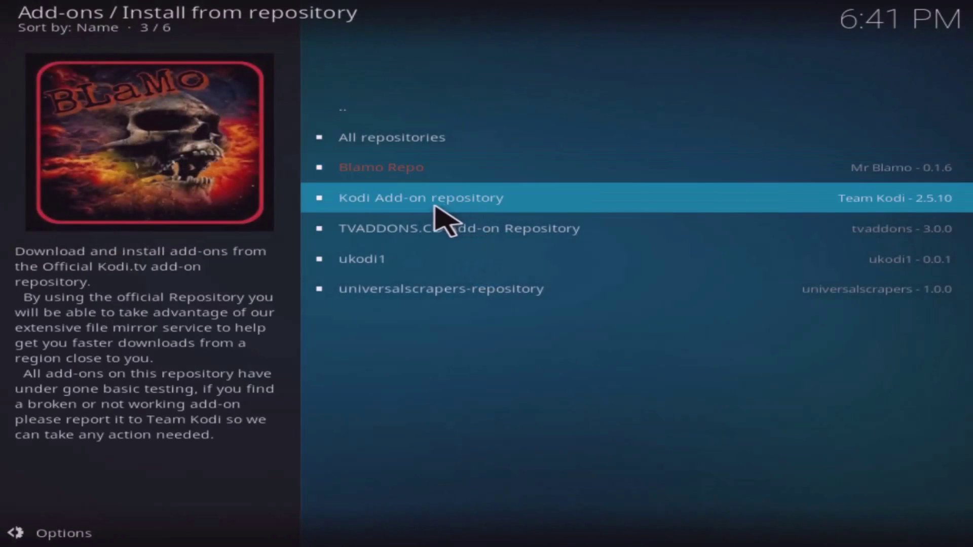
left_click(403, 263)
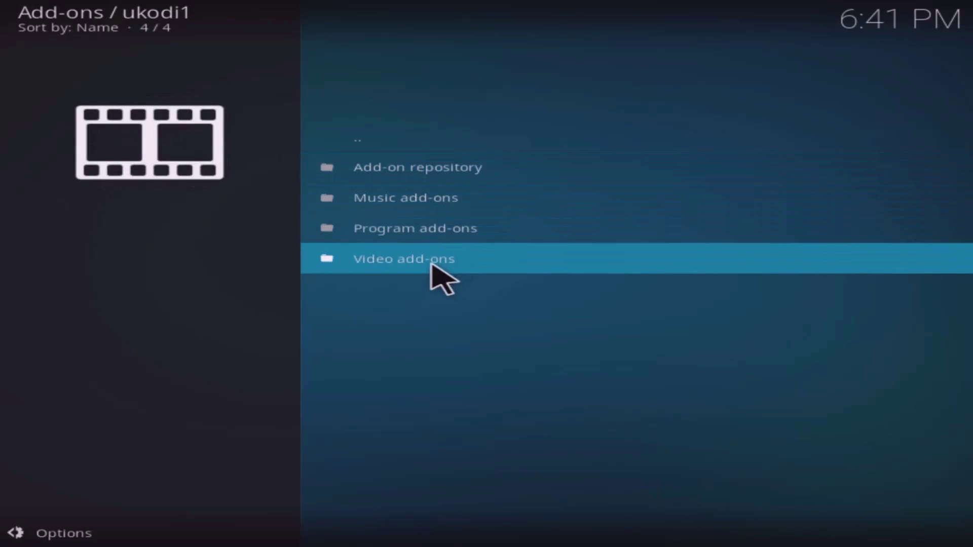
left_click(431, 263)
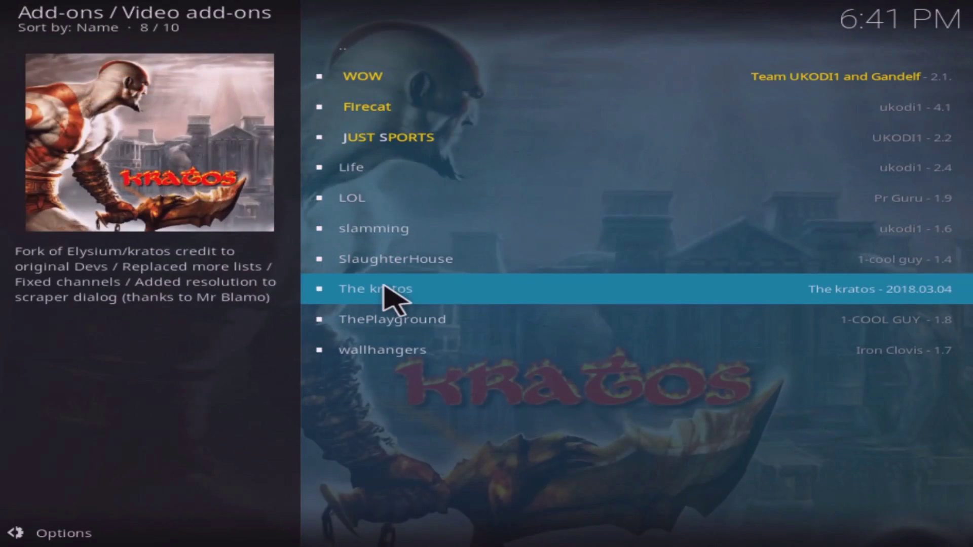
left_click(384, 285)
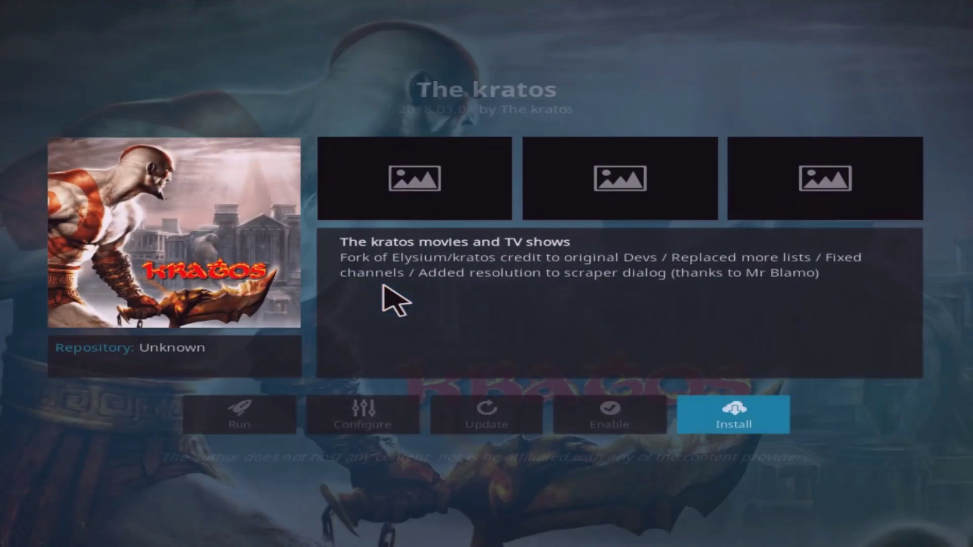
left_click(740, 411)
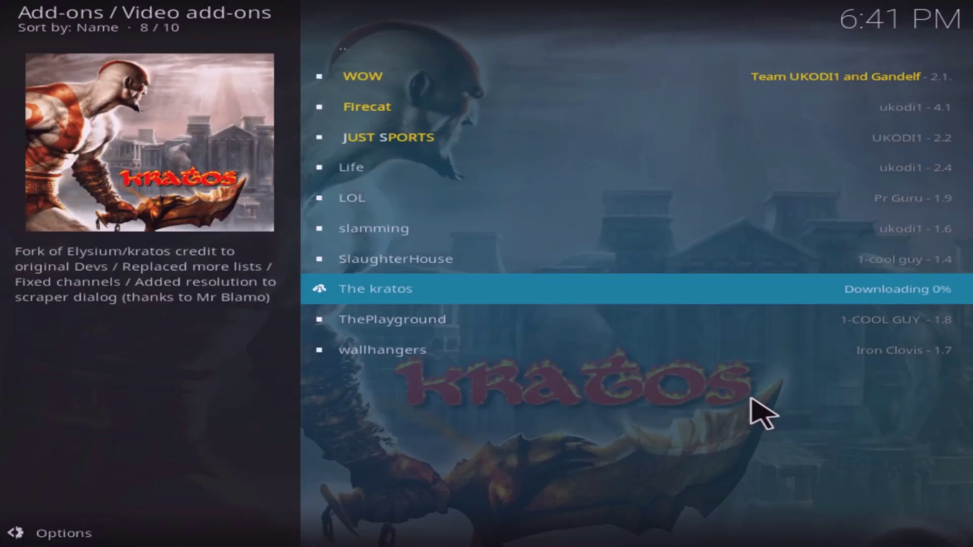